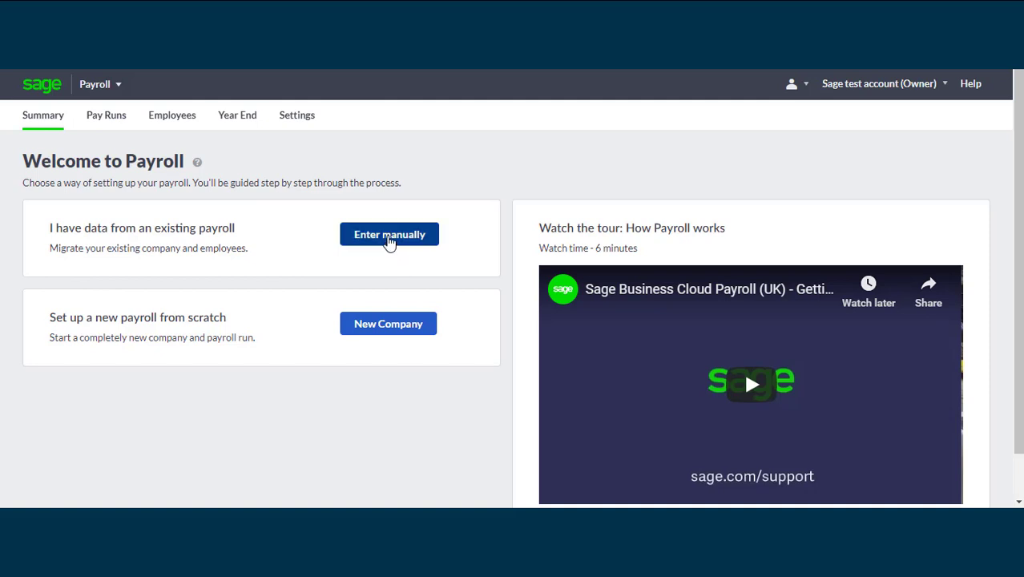
# Start manual entry of existing payroll data with P32 reporting frequency Monthly, payment method Bank Transfer and last completed period Month 10 (January 2020).
pyautogui.click(389, 234)
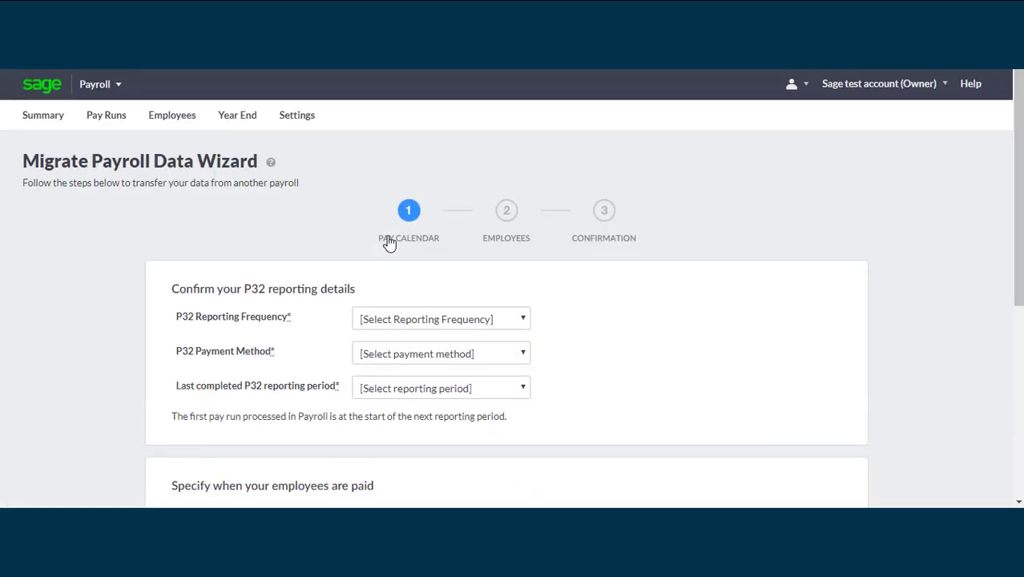
pyautogui.moveTo(1019, 212); pyautogui.dragTo(1020, 240)
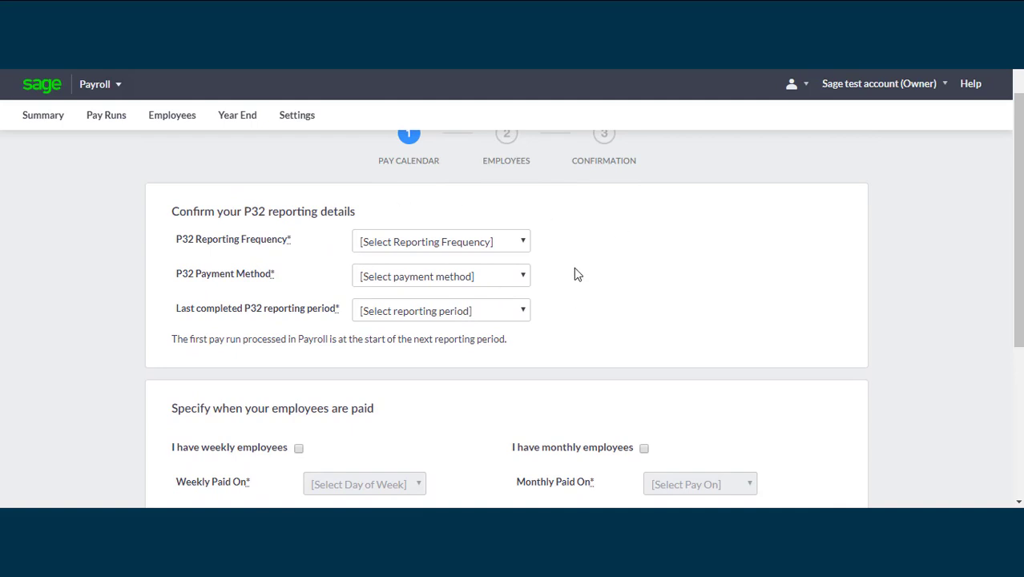
pyautogui.click(522, 249)
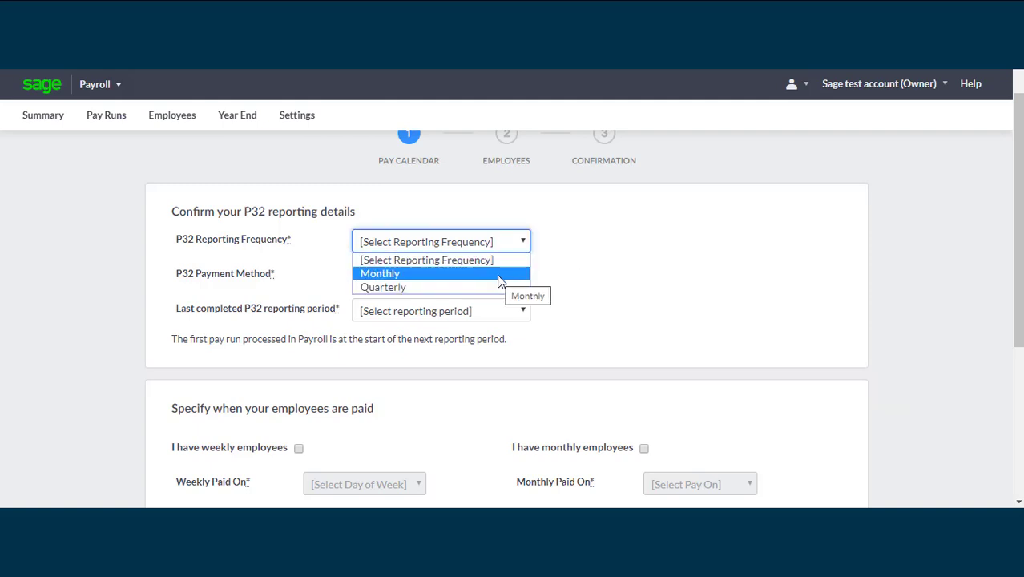
pyautogui.click(496, 275)
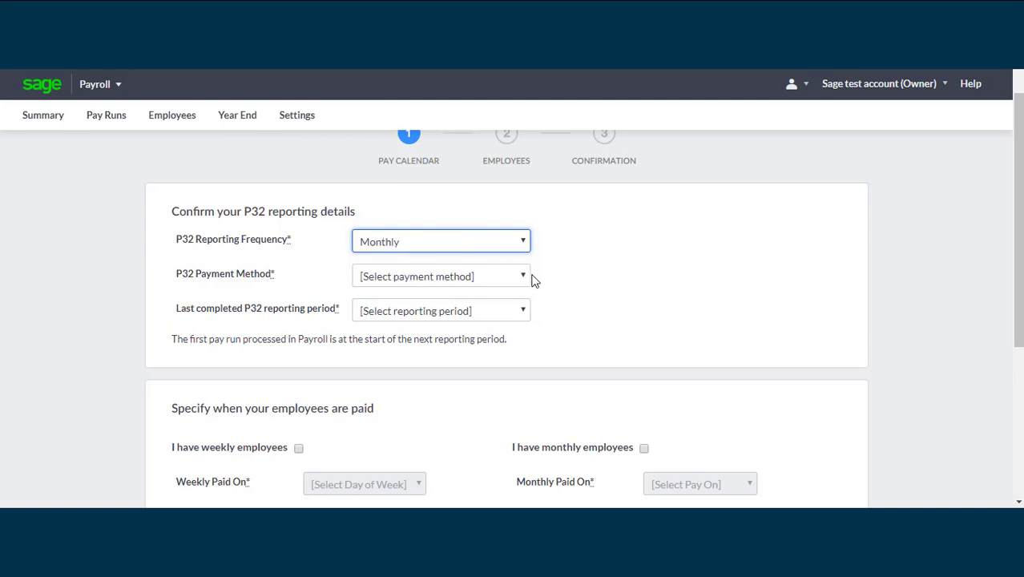
pyautogui.click(516, 282)
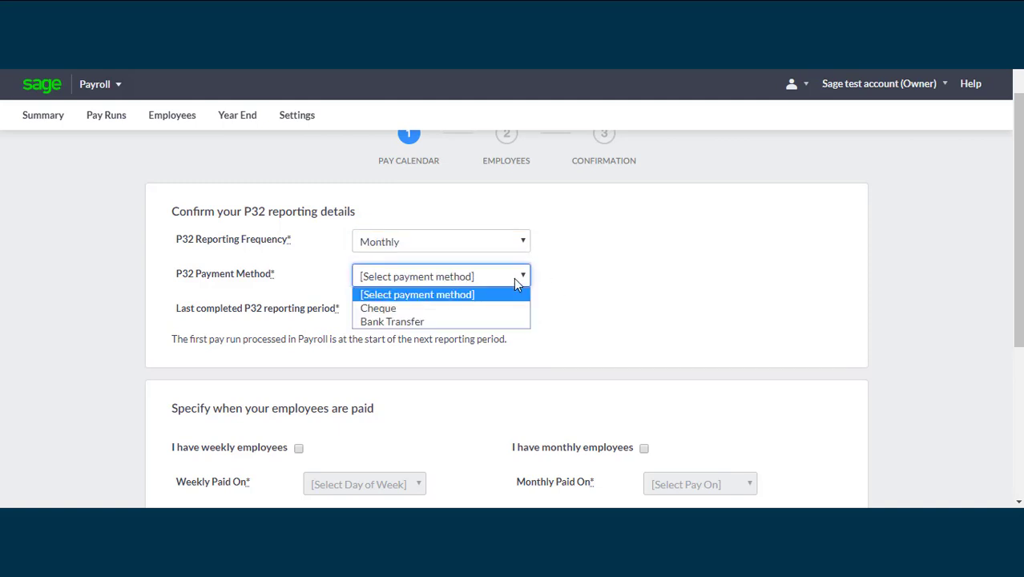
pyautogui.click(496, 321)
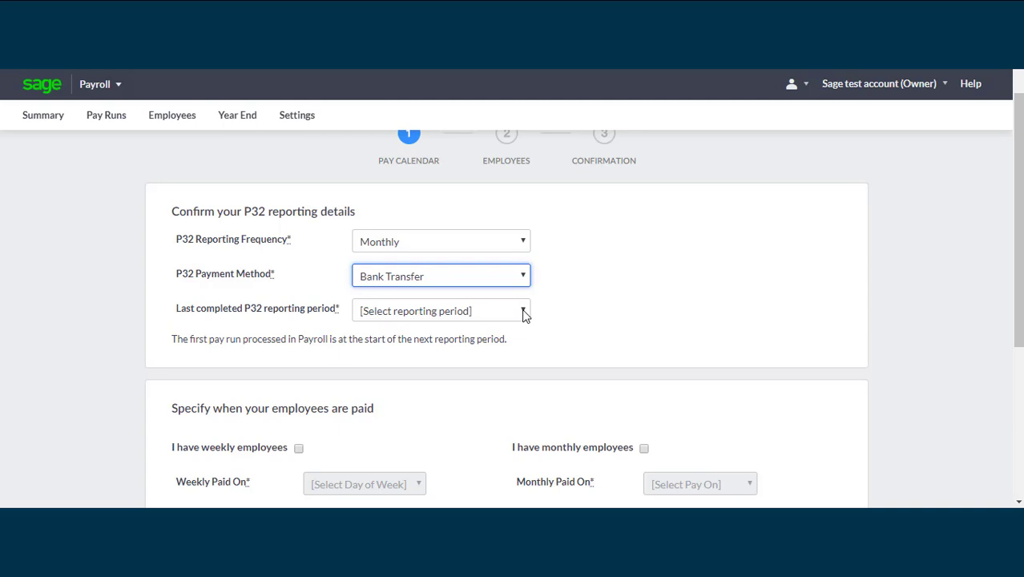
pyautogui.click(523, 313)
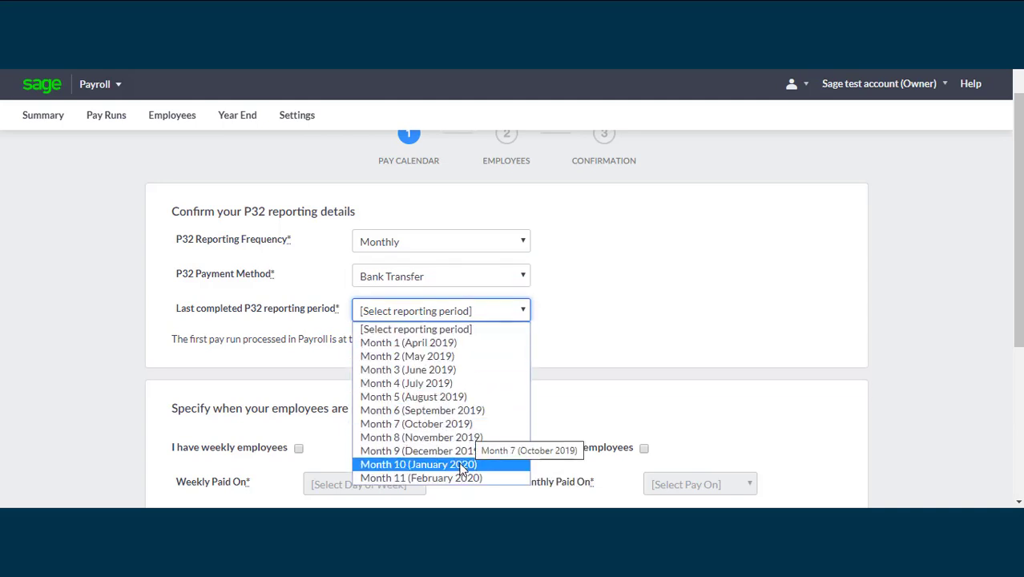
pyautogui.click(462, 467)
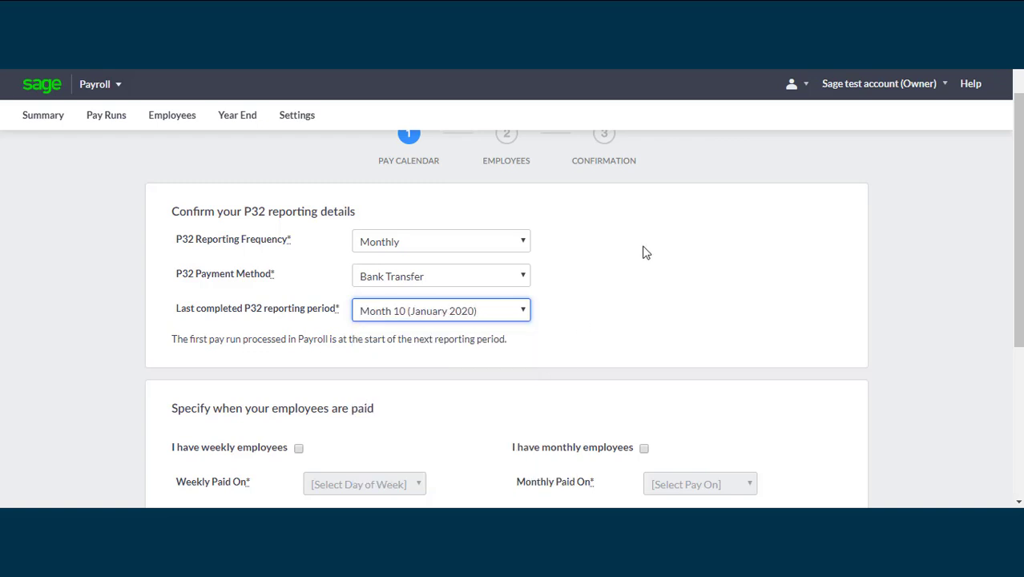
# Specify that there are weekly employees paid on Tuesday, and continue to the wizard's employees stage.
pyautogui.moveTo(1019, 234); pyautogui.dragTo(1019, 363)
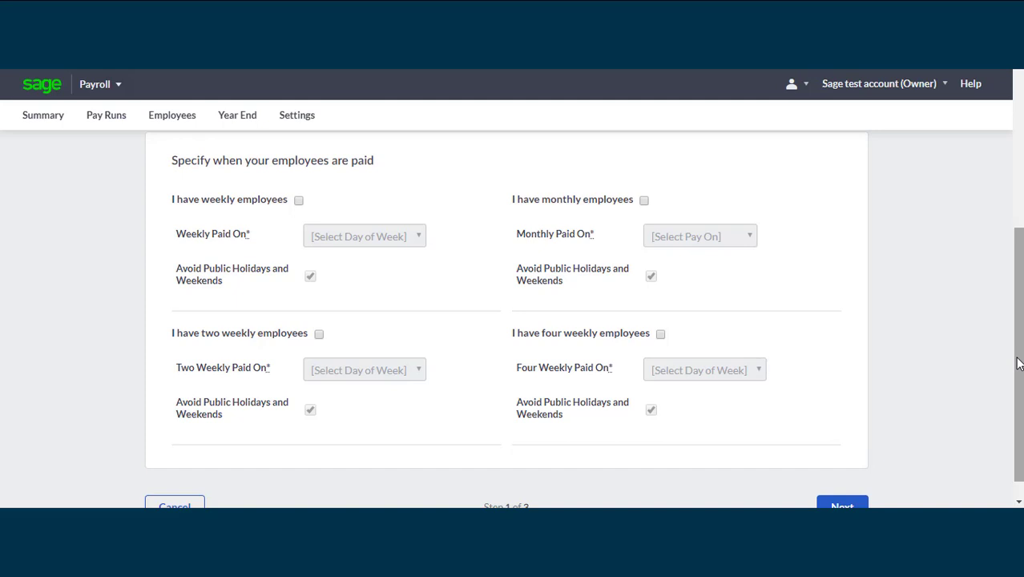
pyautogui.click(299, 202)
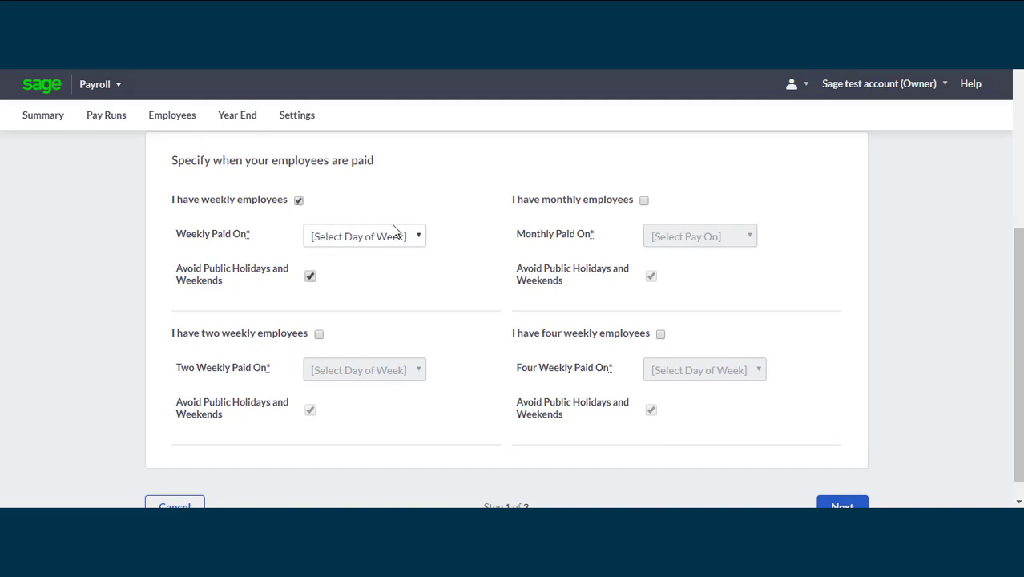
pyautogui.click(407, 238)
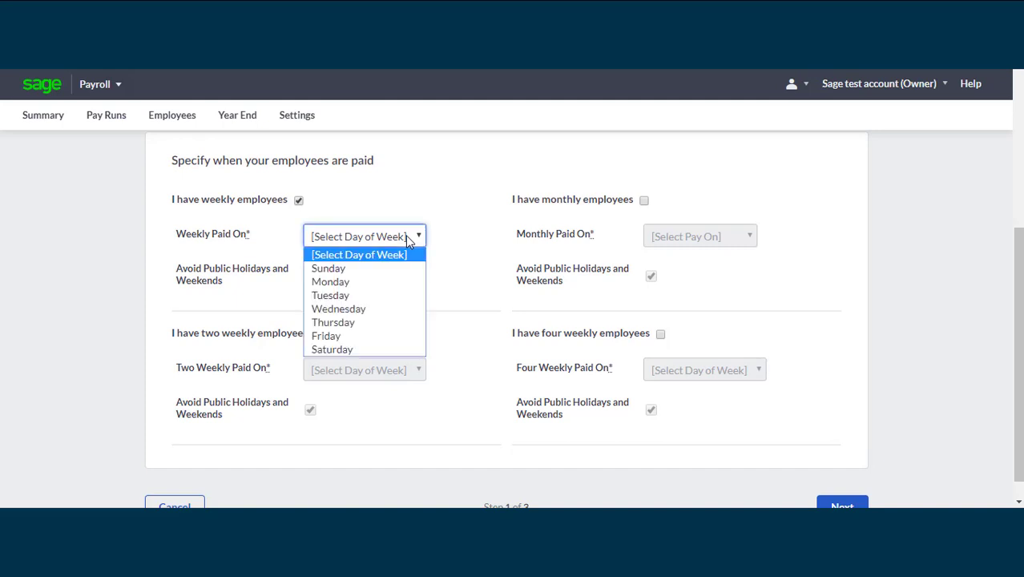
pyautogui.click(380, 294)
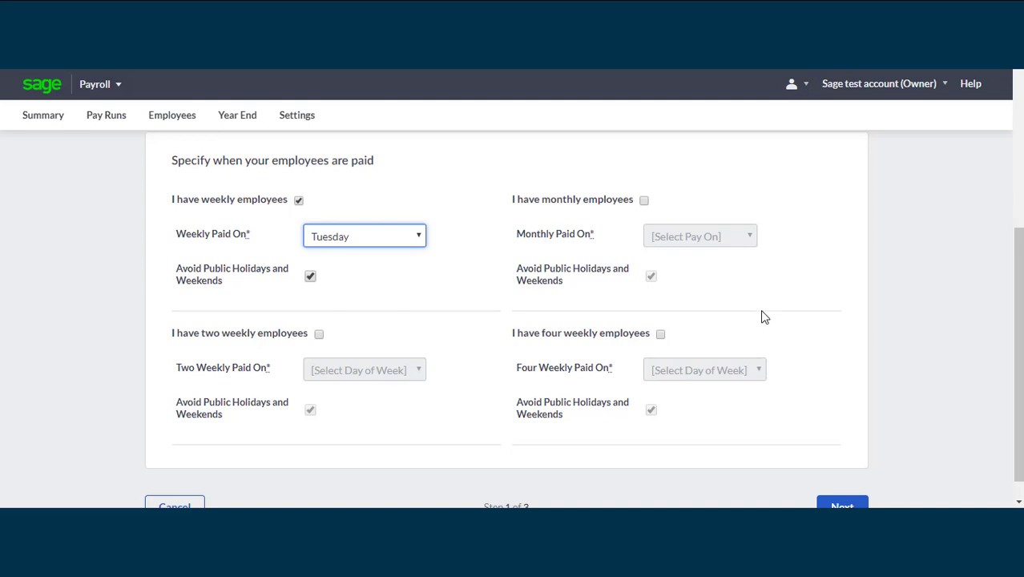
pyautogui.scroll(-2, 583, 319)
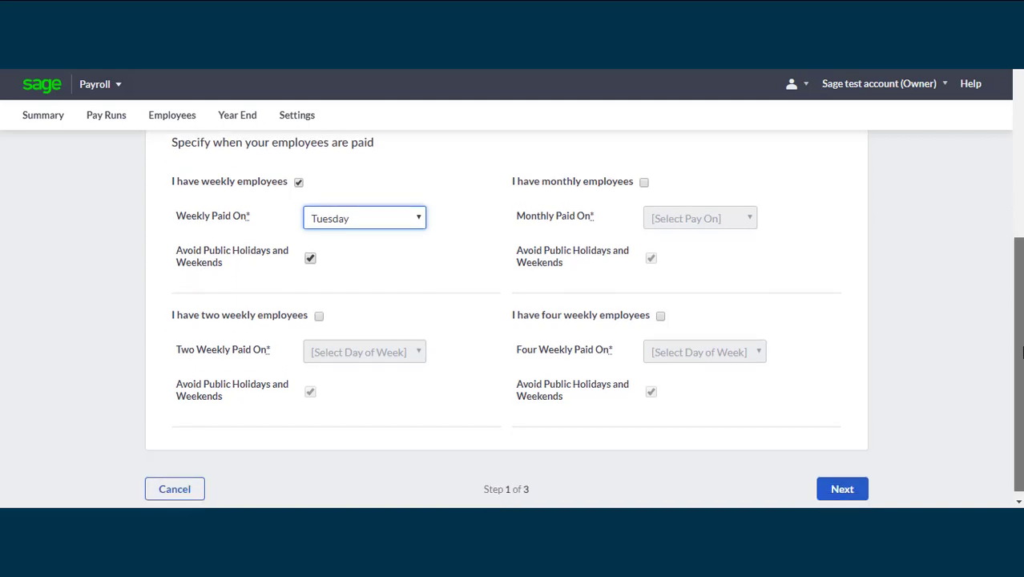
pyautogui.click(843, 481)
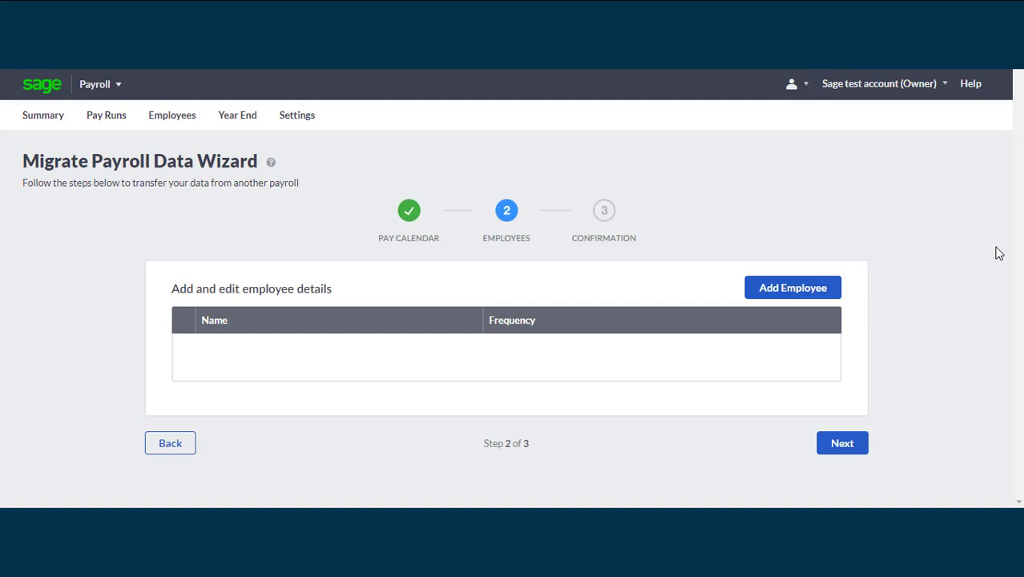
# Add an employee, filling in forename, surname, NI number, date of birth, gender Male and the first two street address lines.
pyautogui.click(793, 290)
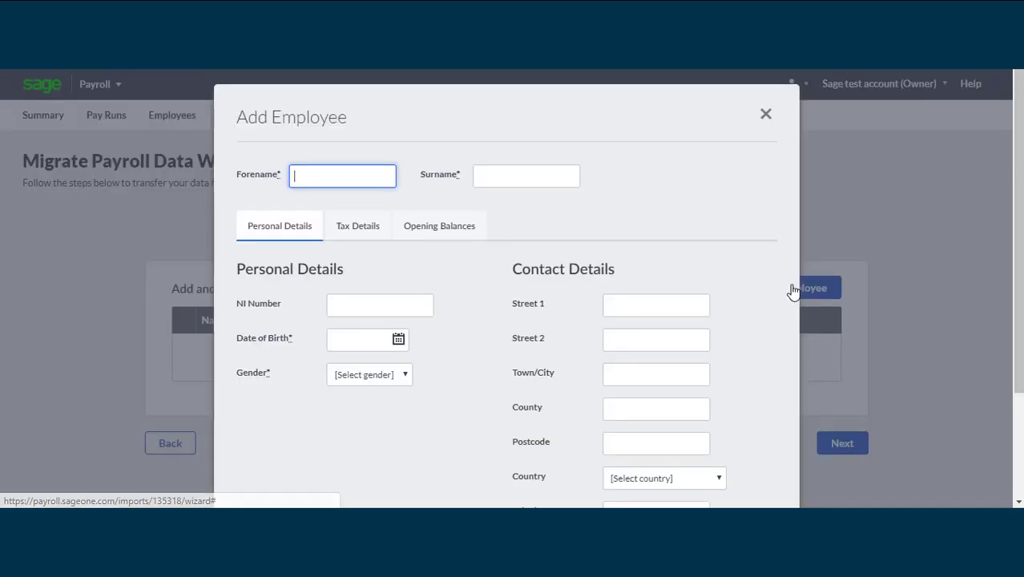
pyautogui.write('Test')
pyautogui.press('Tab')
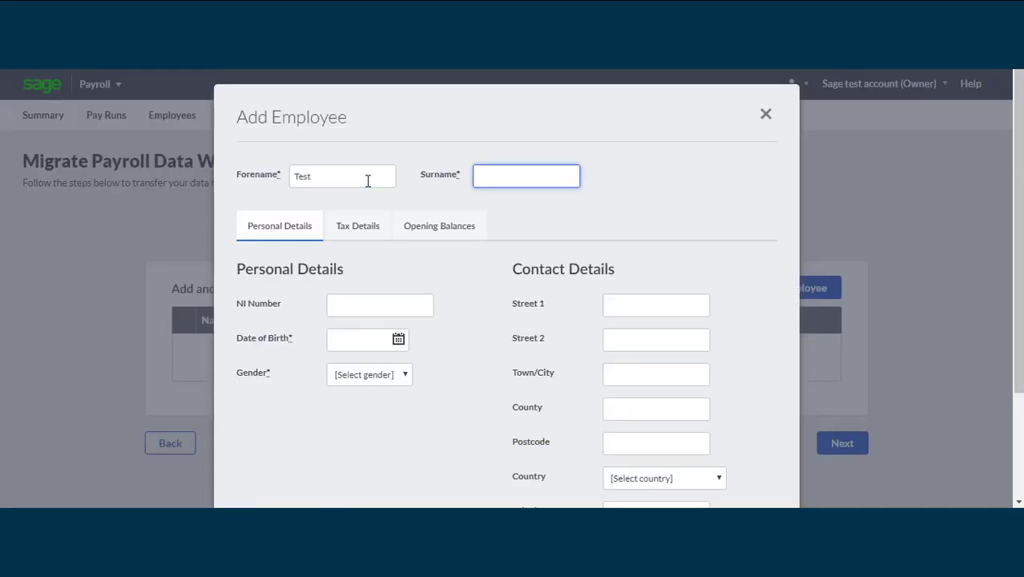
pyautogui.write('Employee')
pyautogui.moveTo(1016, 243); pyautogui.dragTo(1014, 301)
pyautogui.click(390, 204)
pyautogui.write('Pa123456A')
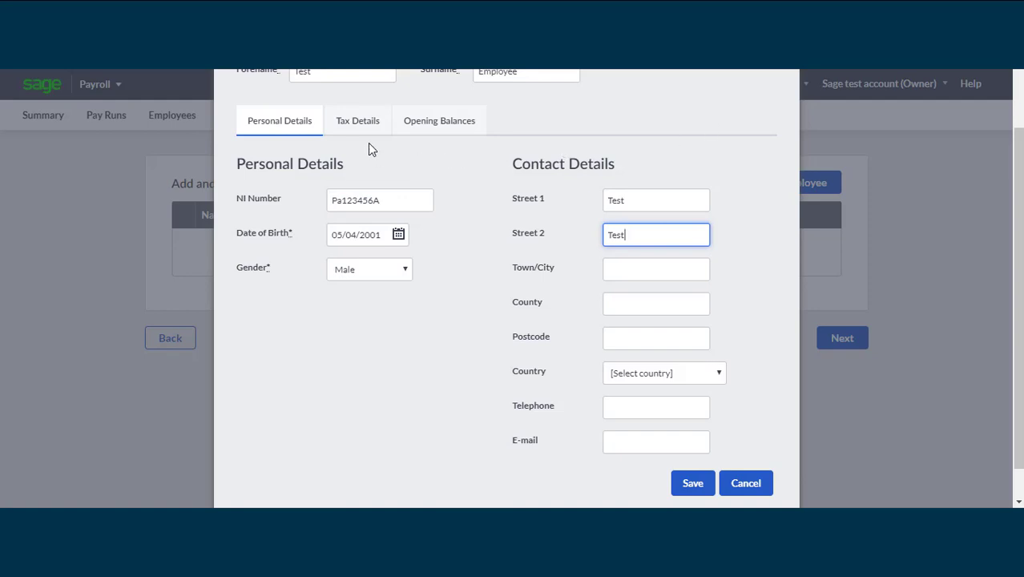
# In the employee's tax details, set the pay cycle to Weekly and contracted weekly hours to 24-29.99 hrs, and enter the works number.
pyautogui.click(356, 123)
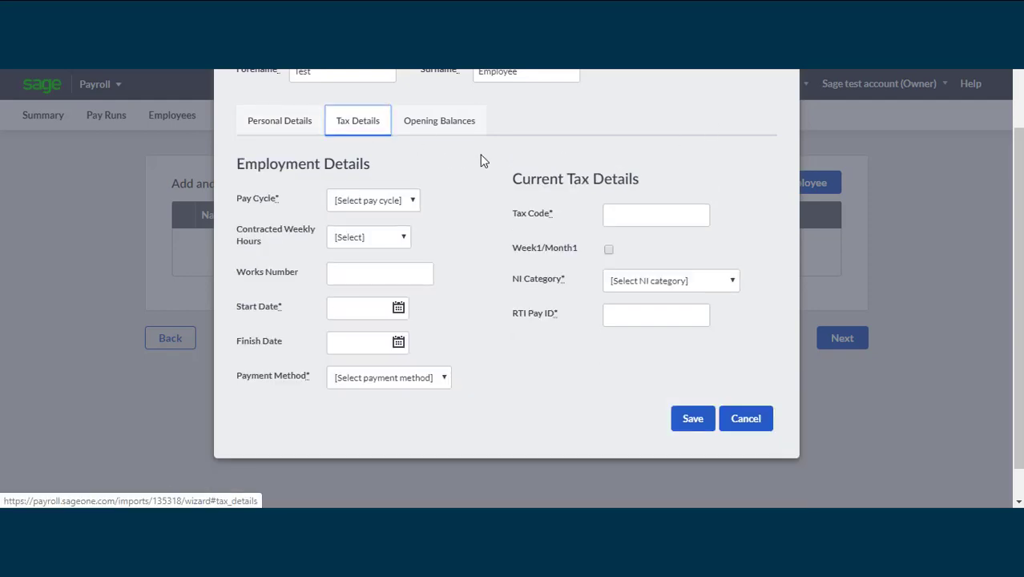
pyautogui.click(455, 129)
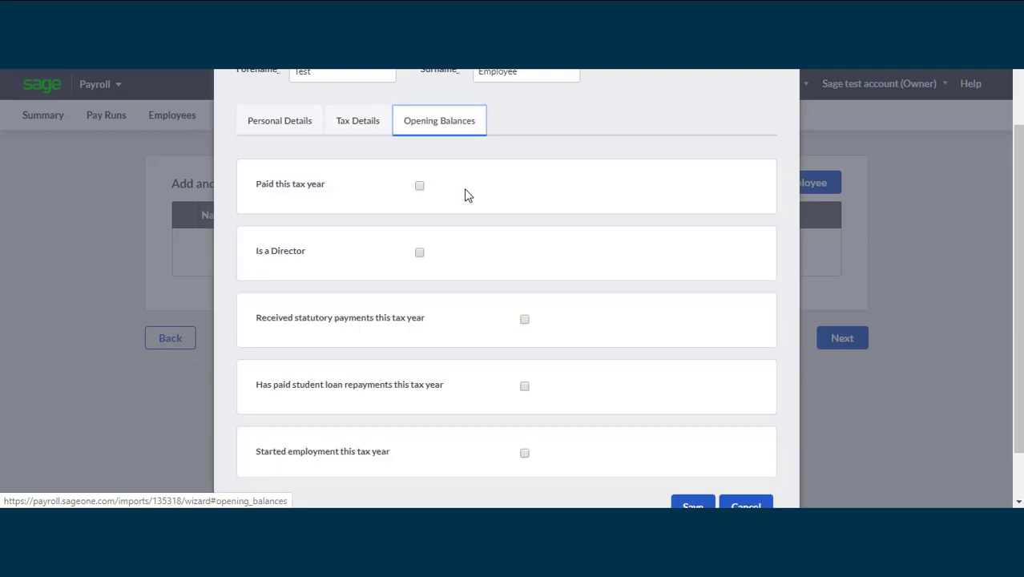
pyautogui.click(360, 131)
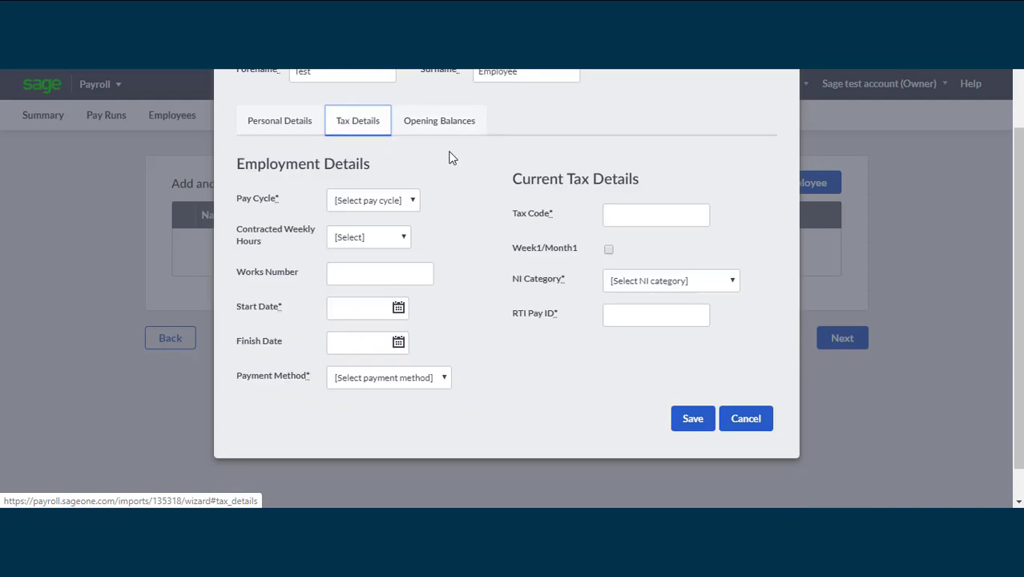
pyautogui.click(413, 201)
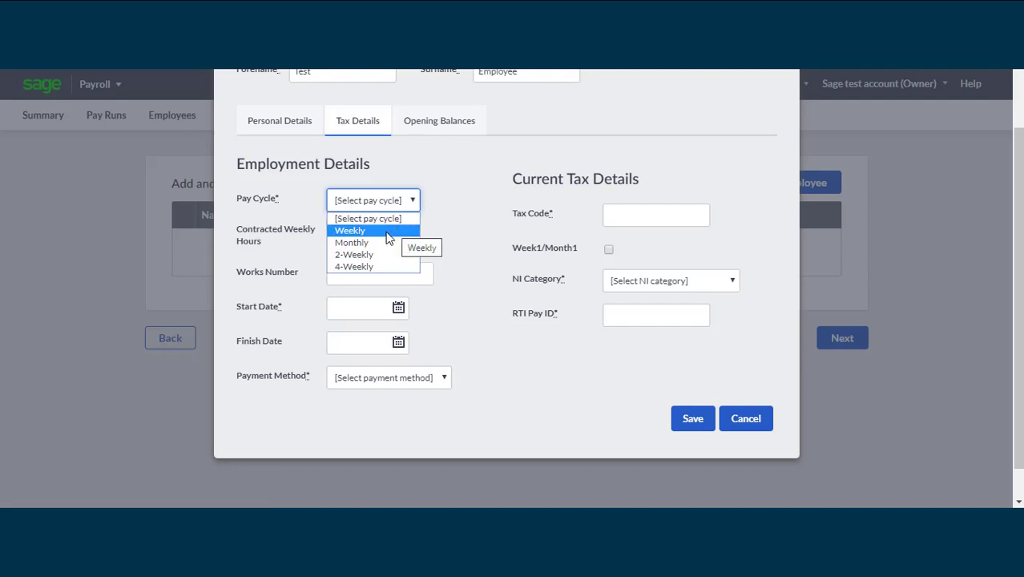
pyautogui.click(381, 238)
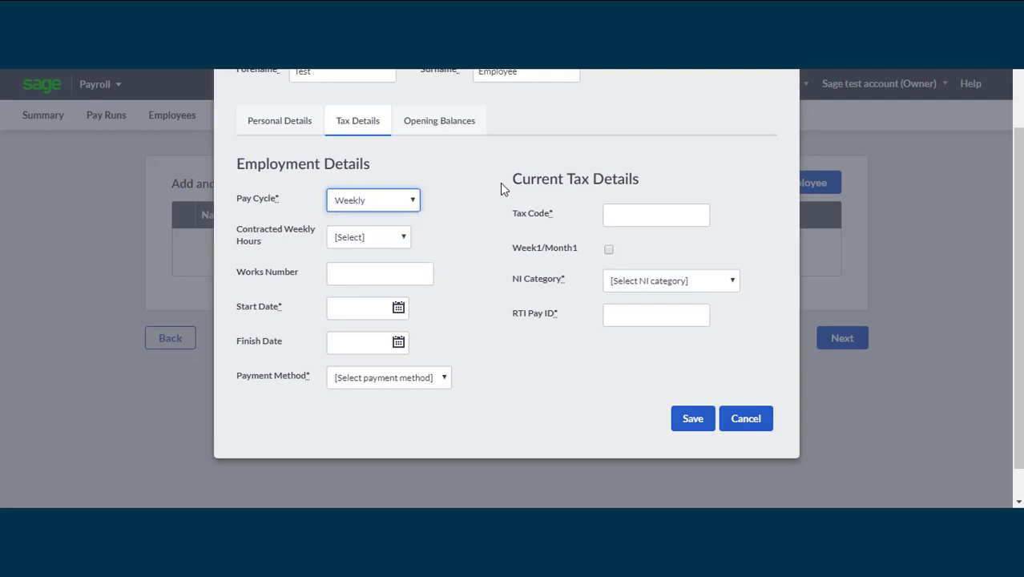
pyautogui.click(407, 237)
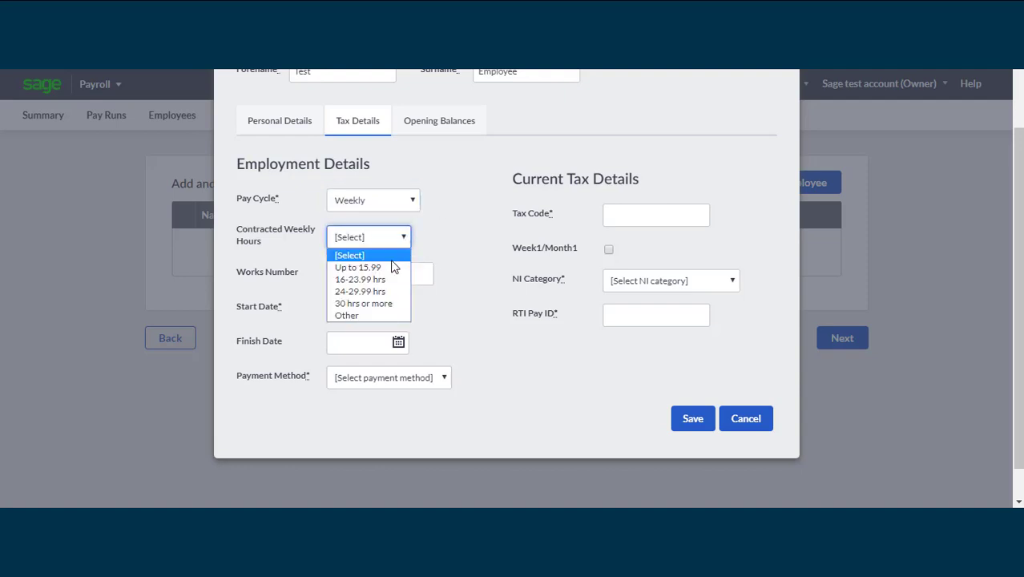
pyautogui.click(379, 290)
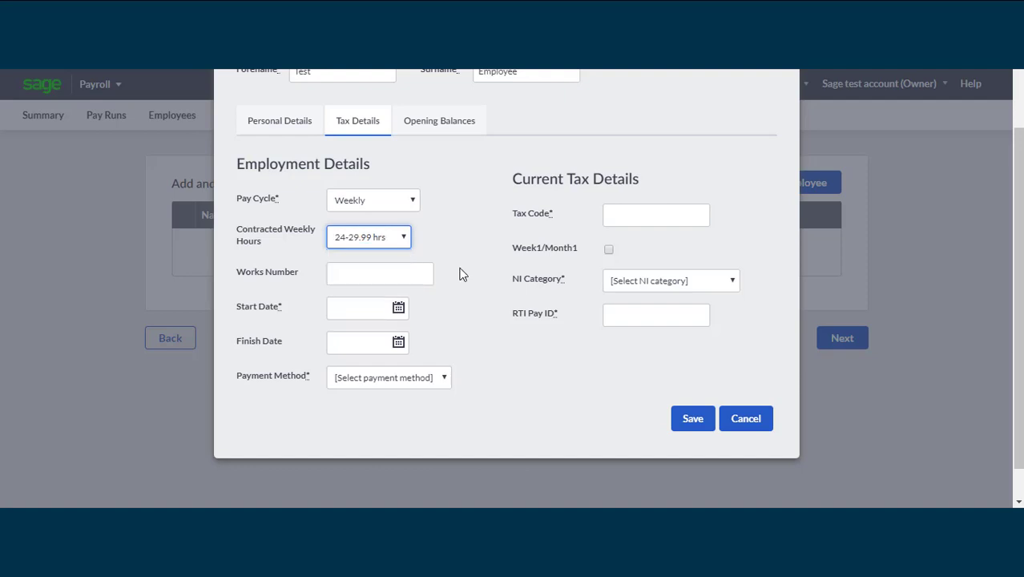
pyautogui.click(417, 275)
pyautogui.write('123')
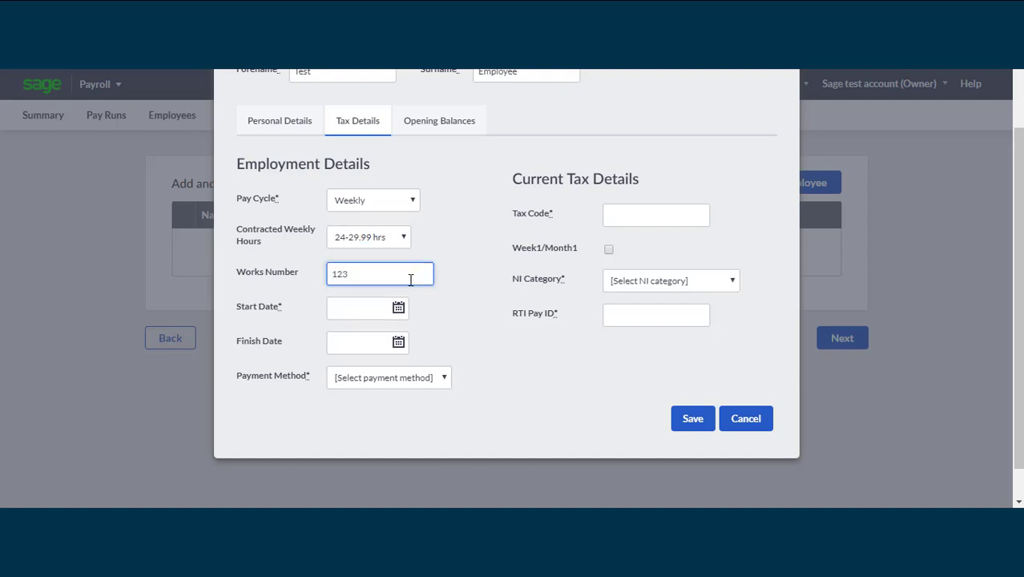
# Set the employee's start date to 01/01/2020 and the payment method to Cash.
pyautogui.click(396, 309)
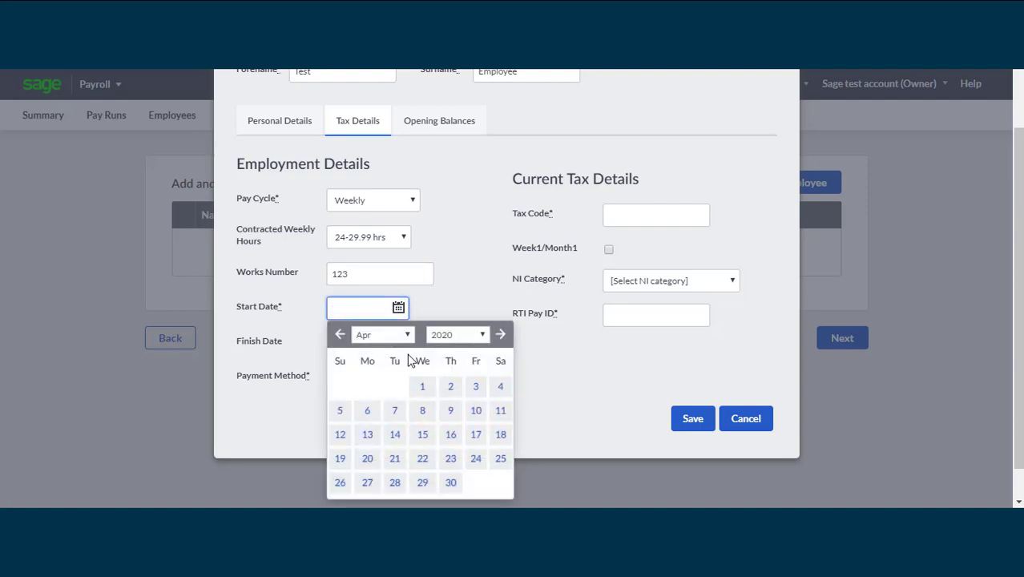
pyautogui.click(340, 336)
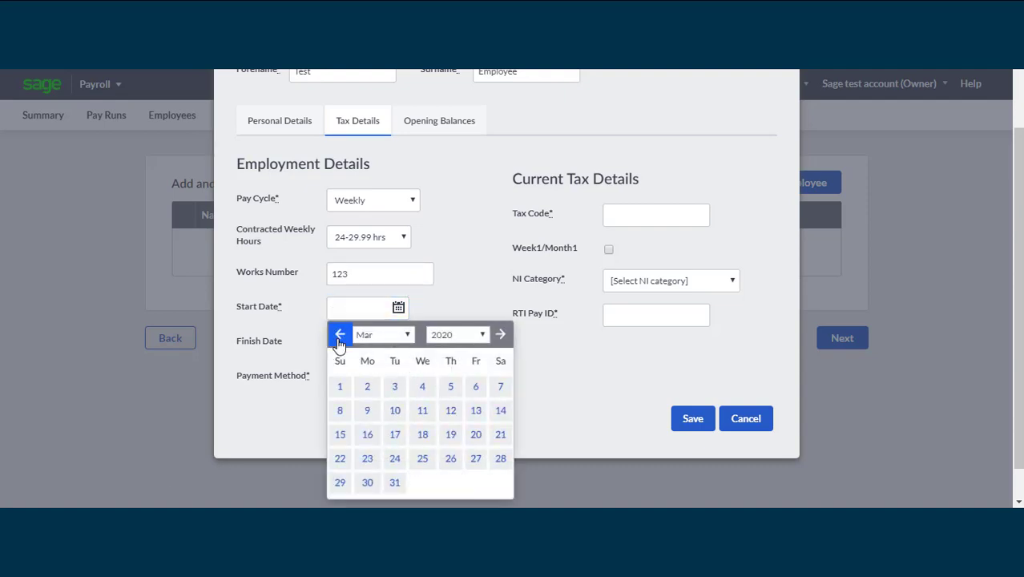
pyautogui.click(340, 336)
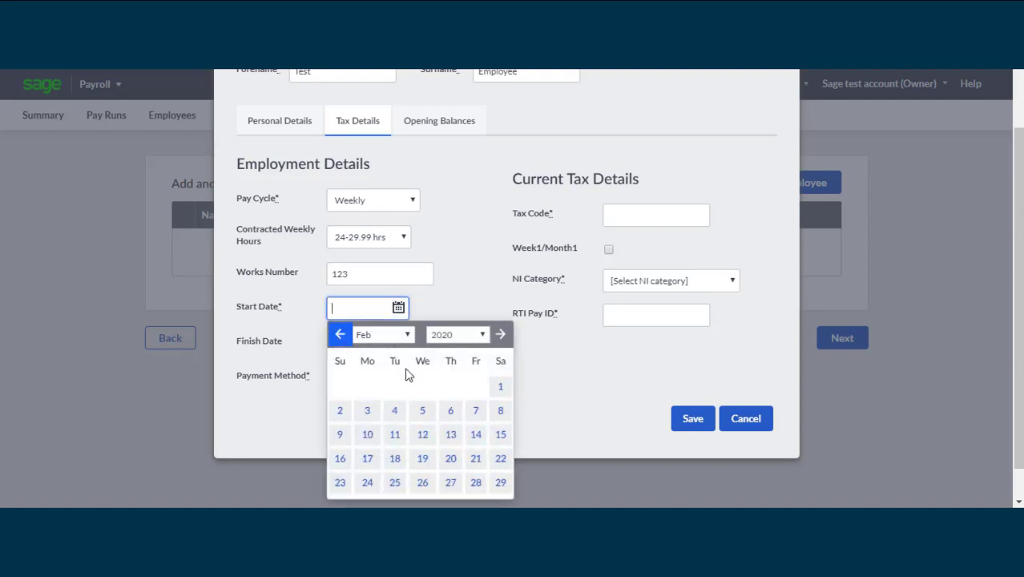
pyautogui.click(340, 337)
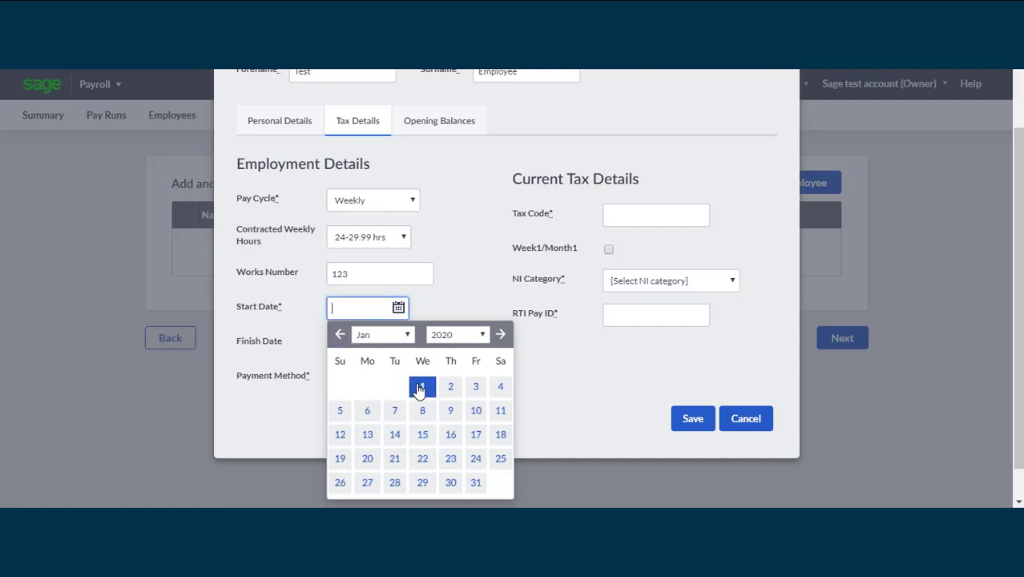
pyautogui.click(422, 386)
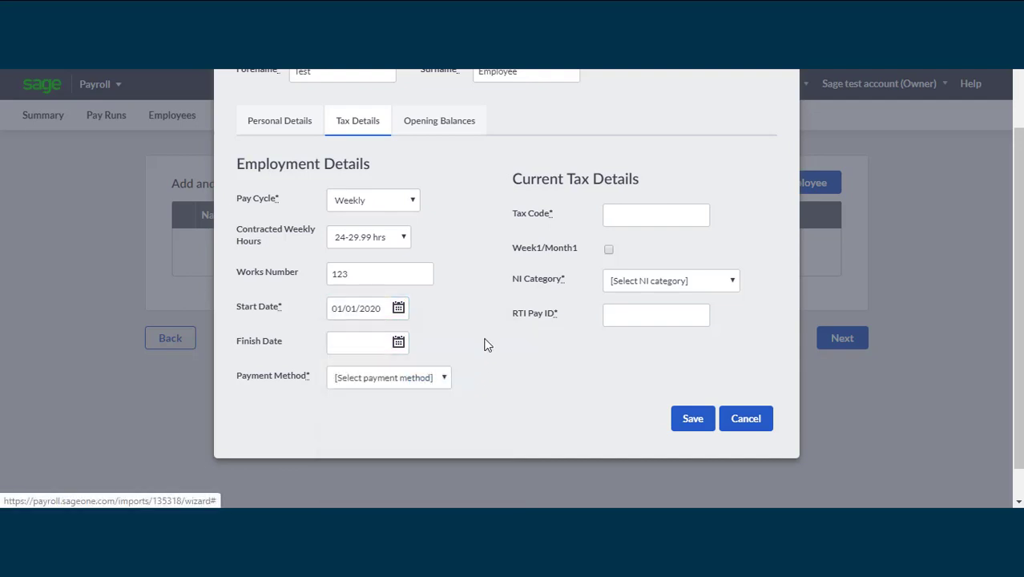
pyautogui.click(444, 377)
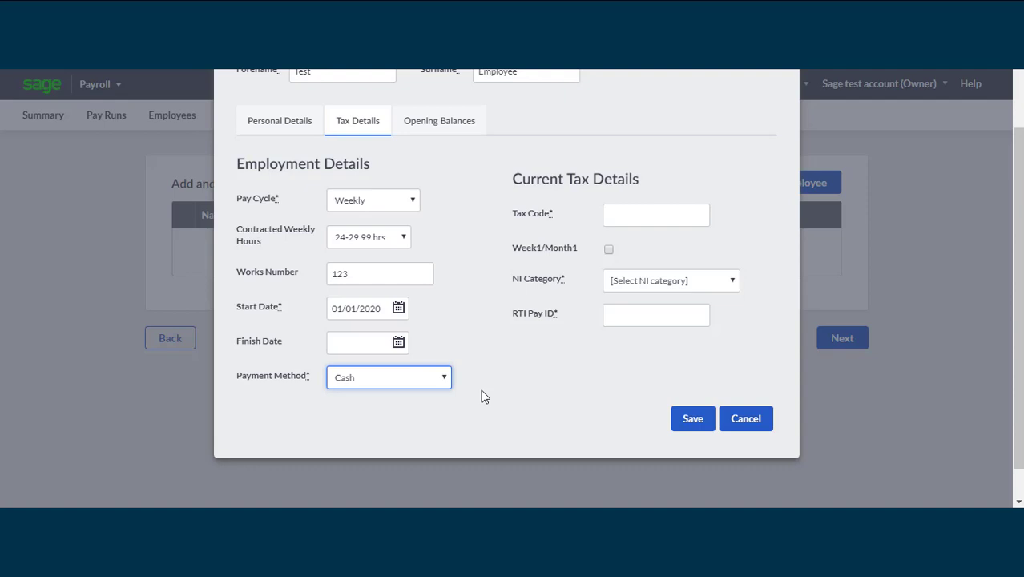
# Enter tax code 1250L, choose NI category A (Over 21 Standard Rate) and fill in the employee's RTI Pay ID.
pyautogui.click(679, 223)
pyautogui.write('1250L')
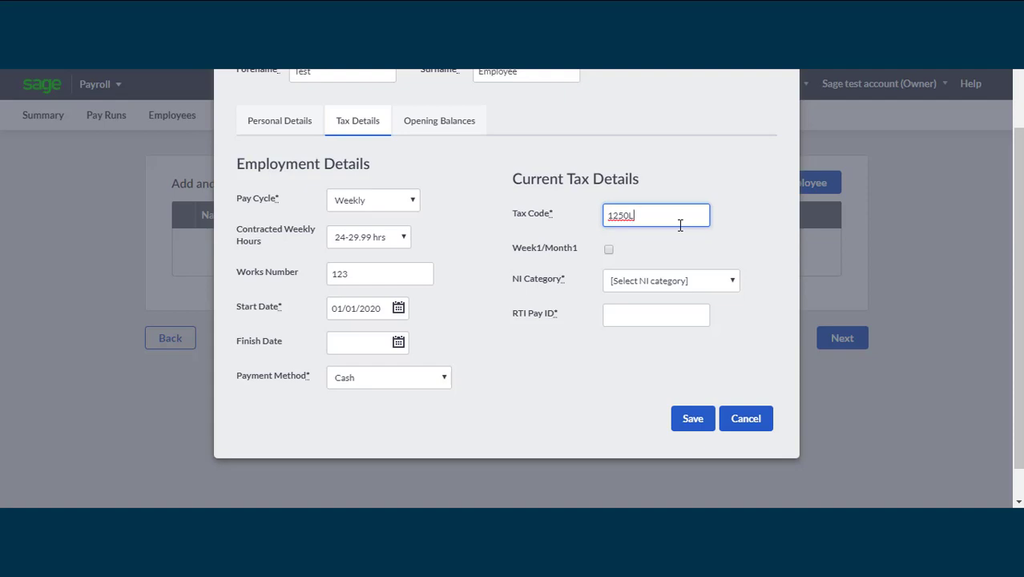
pyautogui.click(678, 278)
pyautogui.click(663, 309)
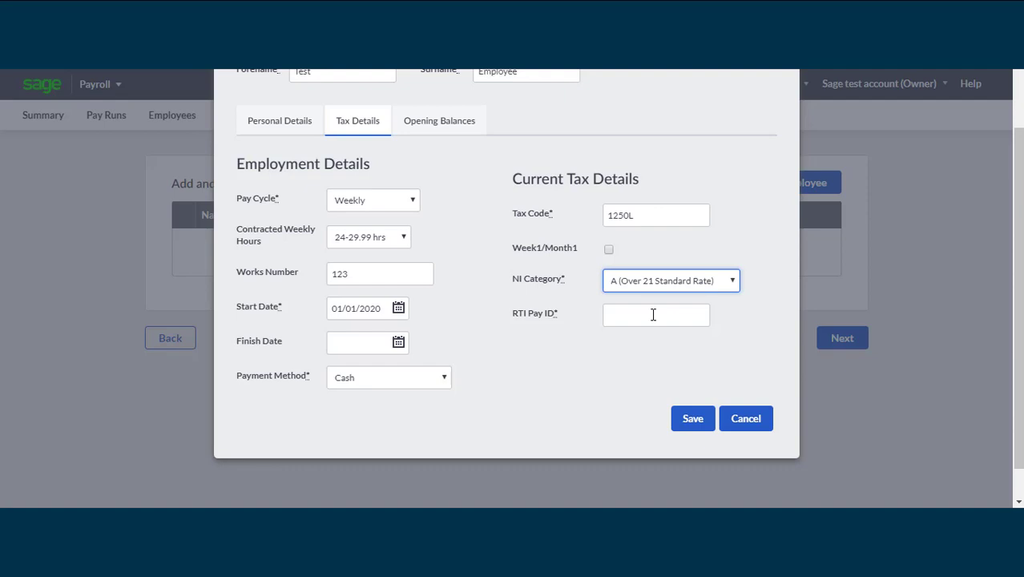
pyautogui.click(653, 315)
pyautogui.write('123')
# Mark the employee as paid this tax year in the opening balances.
pyautogui.click(451, 125)
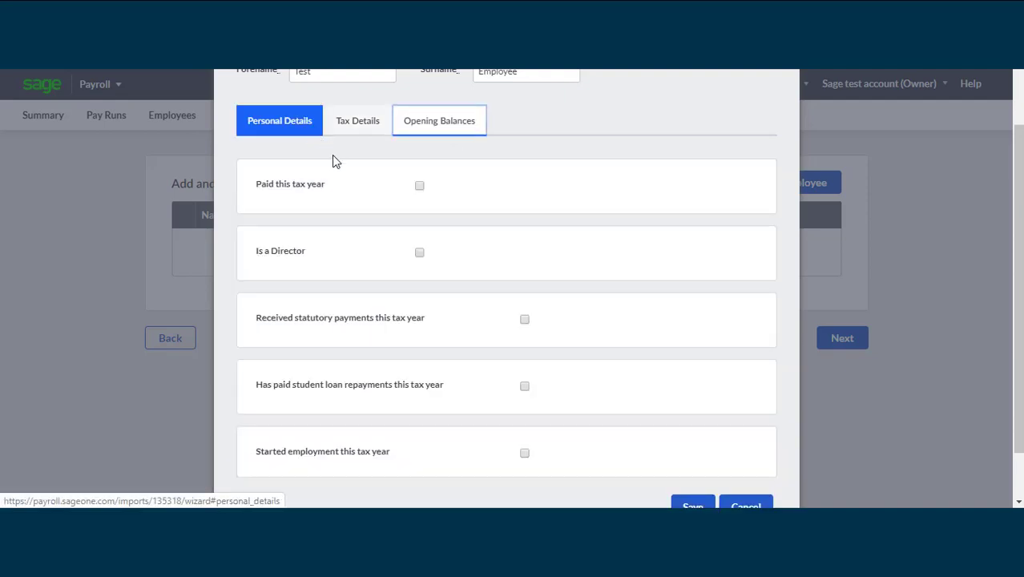
pyautogui.click(419, 189)
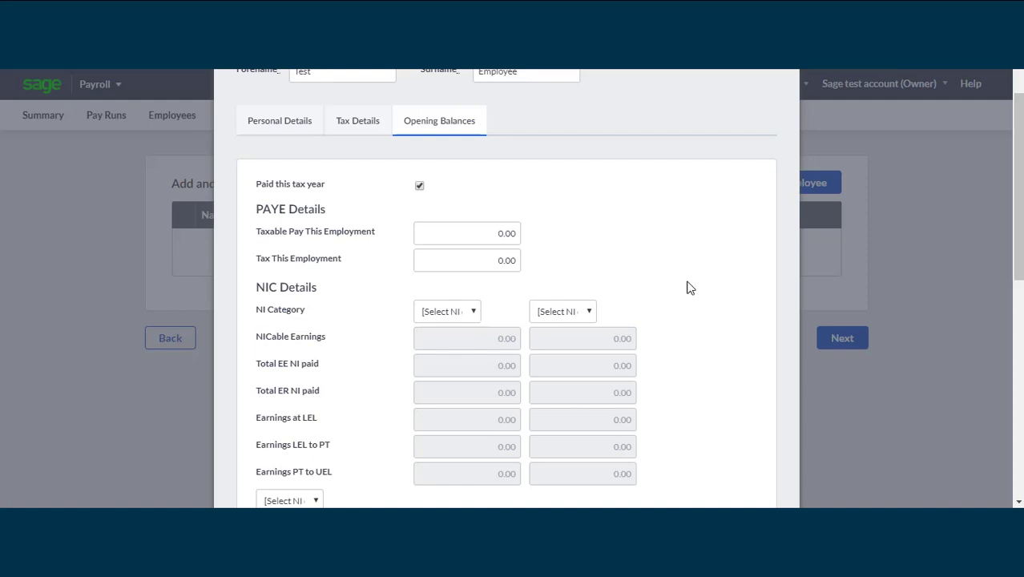
# Set the NI category to A in the first column of the opening balances' NIC details.
pyautogui.moveTo(1018, 184); pyautogui.dragTo(1017, 245)
pyautogui.click(453, 157)
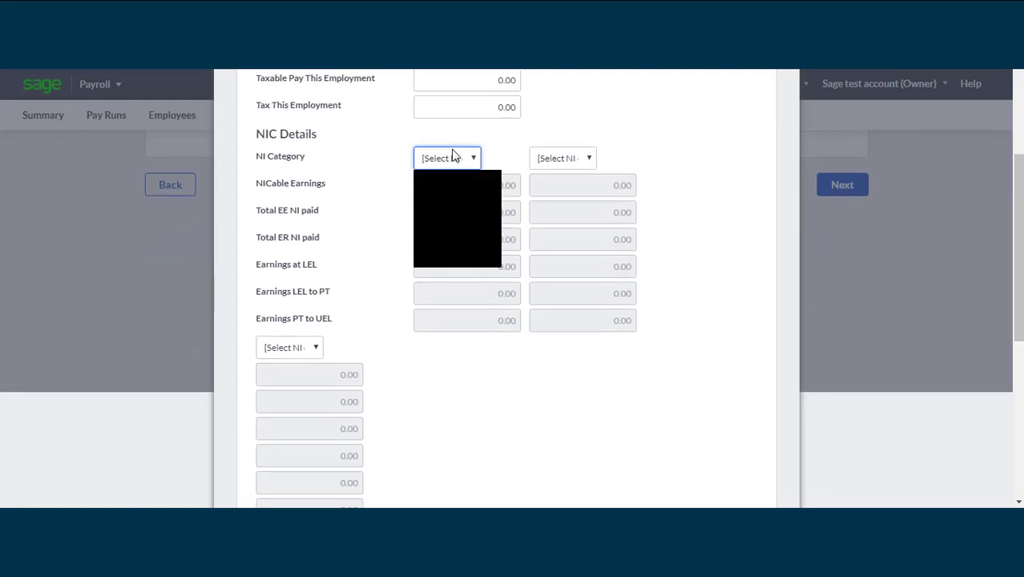
pyautogui.click(448, 194)
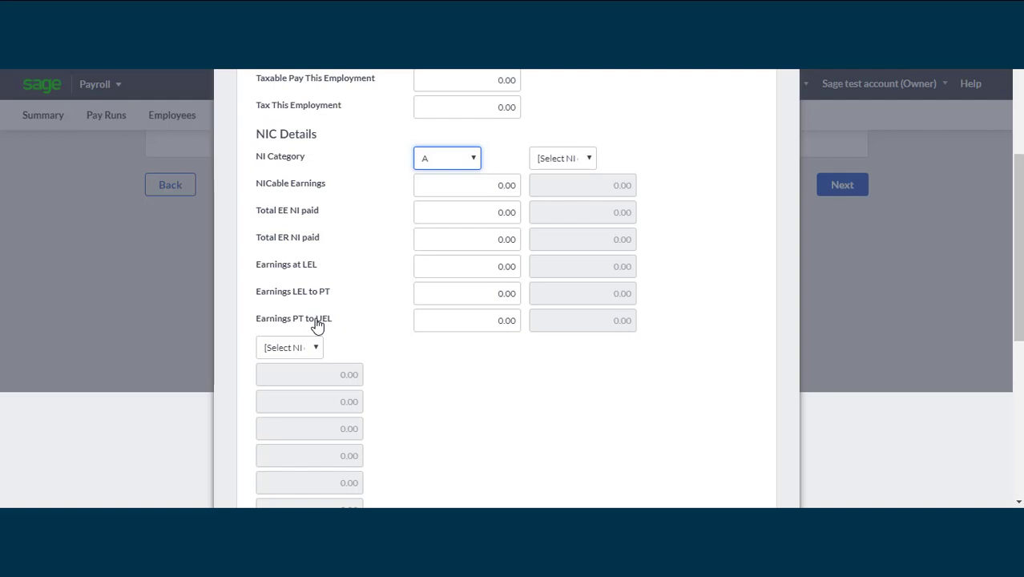
# Mark the employee as a director in the opening balances and review the directorship and director's NIC fields.
pyautogui.moveTo(1019, 276); pyautogui.dragTo(1020, 402)
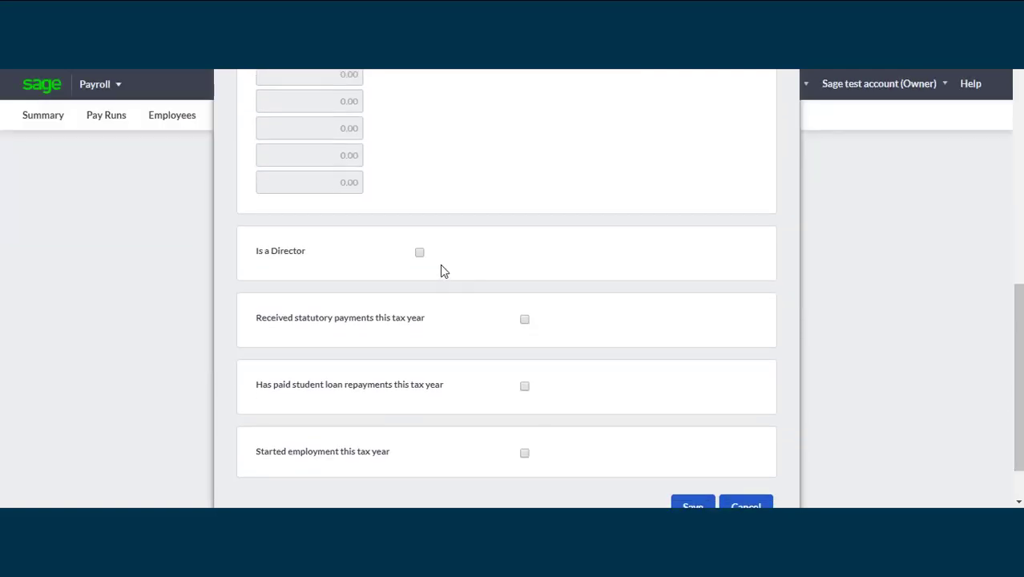
pyautogui.click(418, 252)
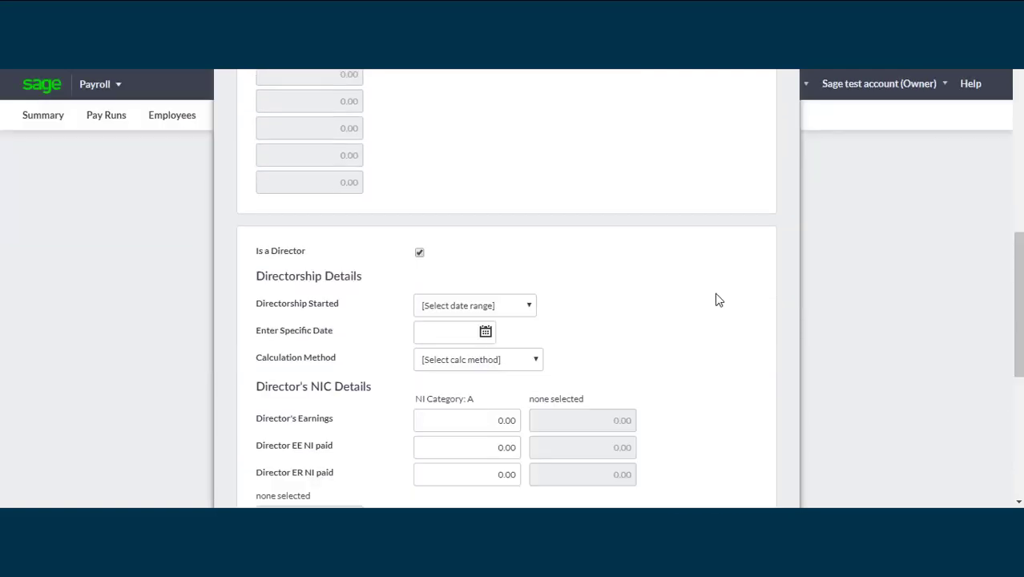
pyautogui.moveTo(1020, 273); pyautogui.dragTo(1020, 297)
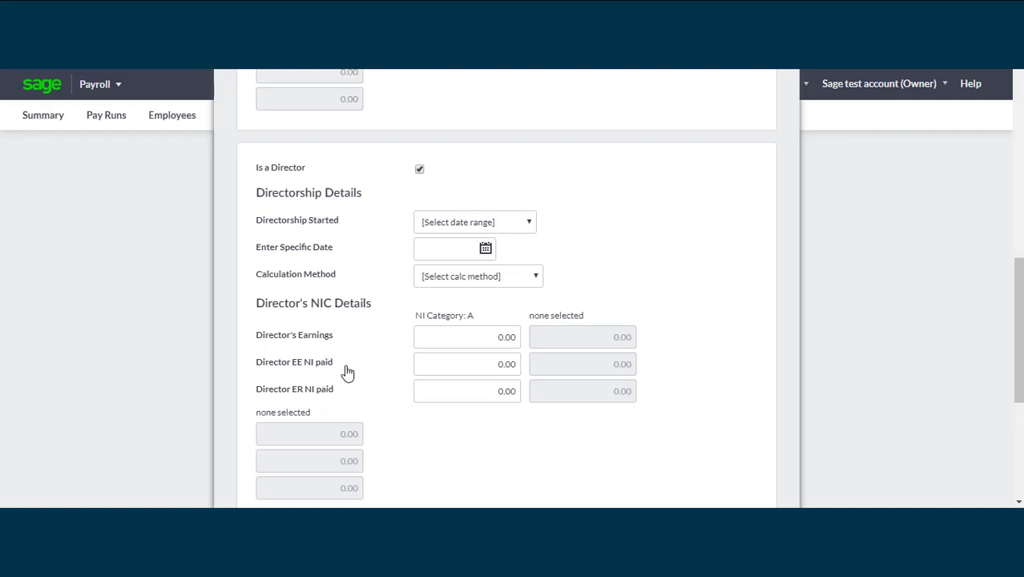
# Mark the employee as having received statutory payments and paid student loan repayments this tax year.
pyautogui.moveTo(1018, 304); pyautogui.dragTo(1019, 399)
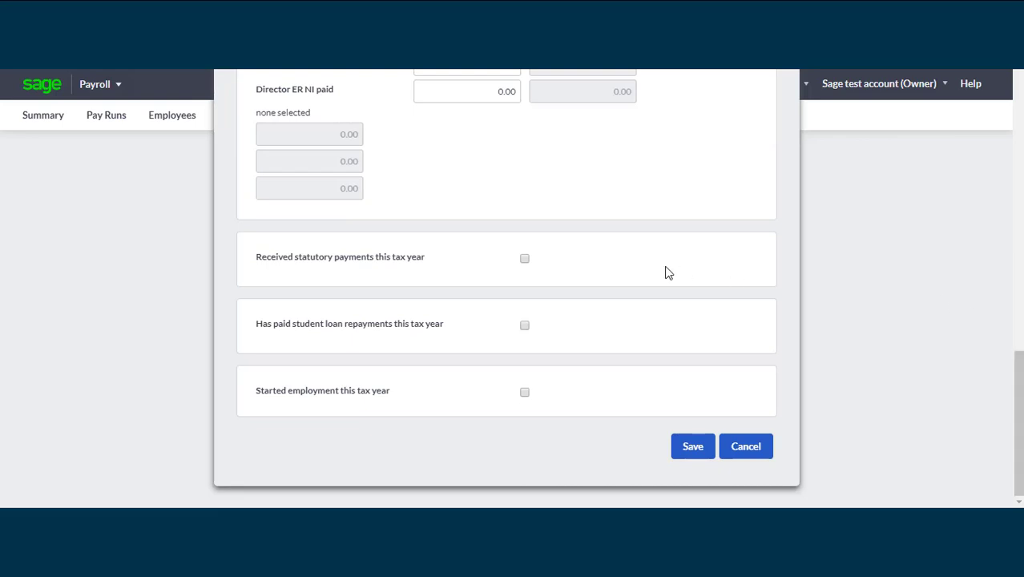
pyautogui.click(524, 260)
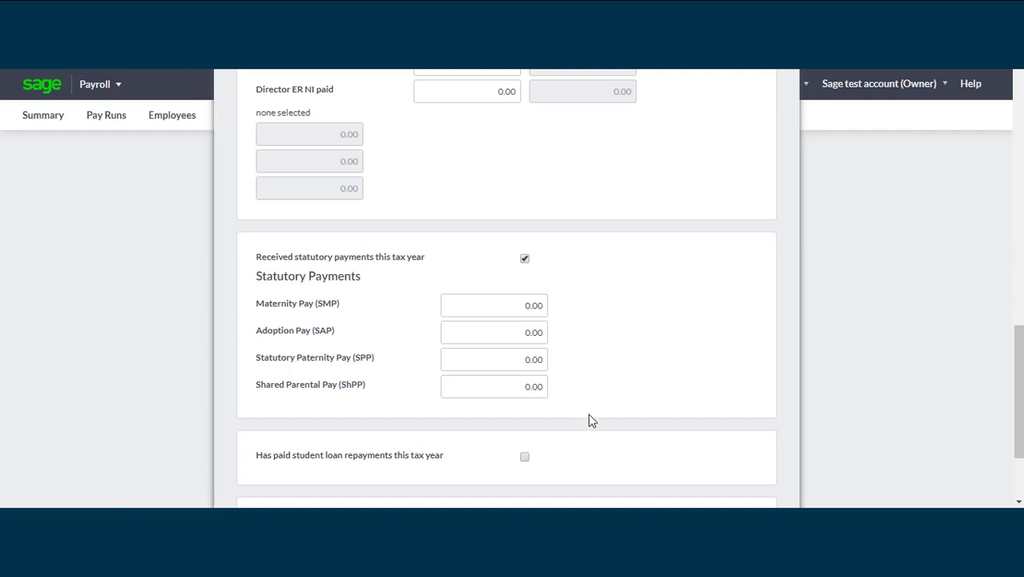
pyautogui.moveTo(1019, 359); pyautogui.dragTo(1019, 402)
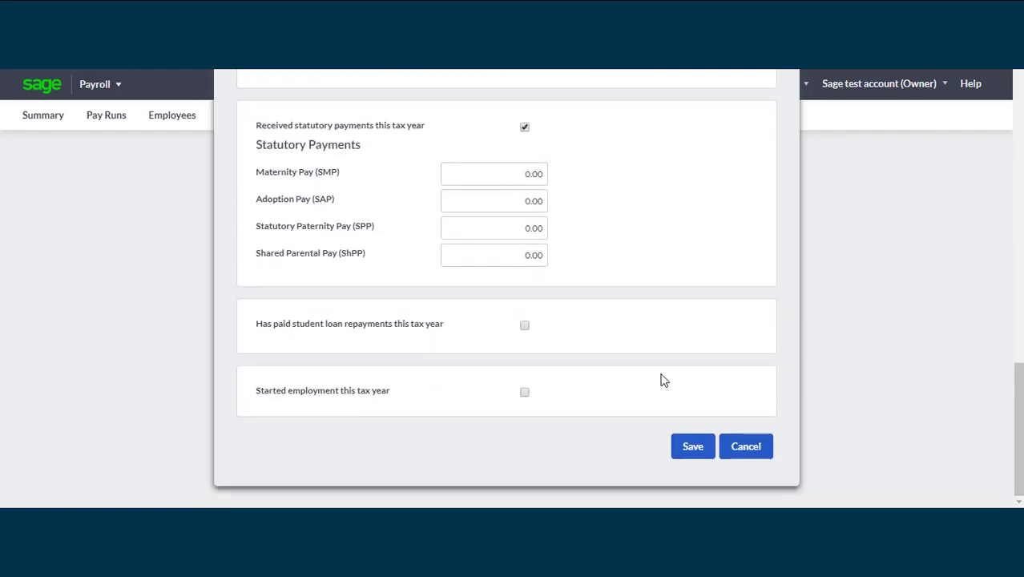
pyautogui.click(525, 326)
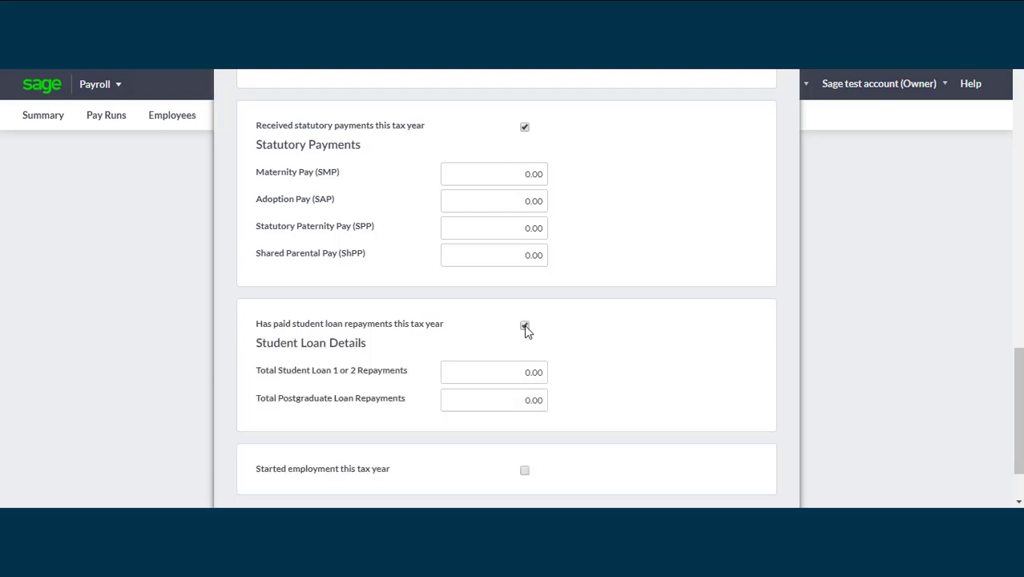
# Mark employment as started this tax year with starting basis P46, leaving date 28/04/2020 and tax code 1250L, and save the employee.
pyautogui.scroll(-1, 813, 403)
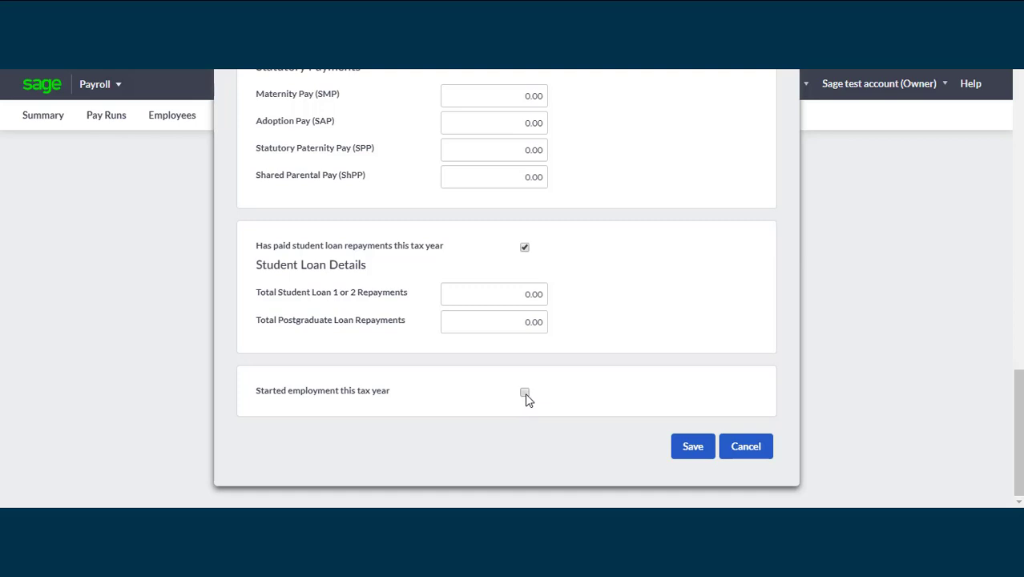
pyautogui.click(525, 393)
pyautogui.click(558, 442)
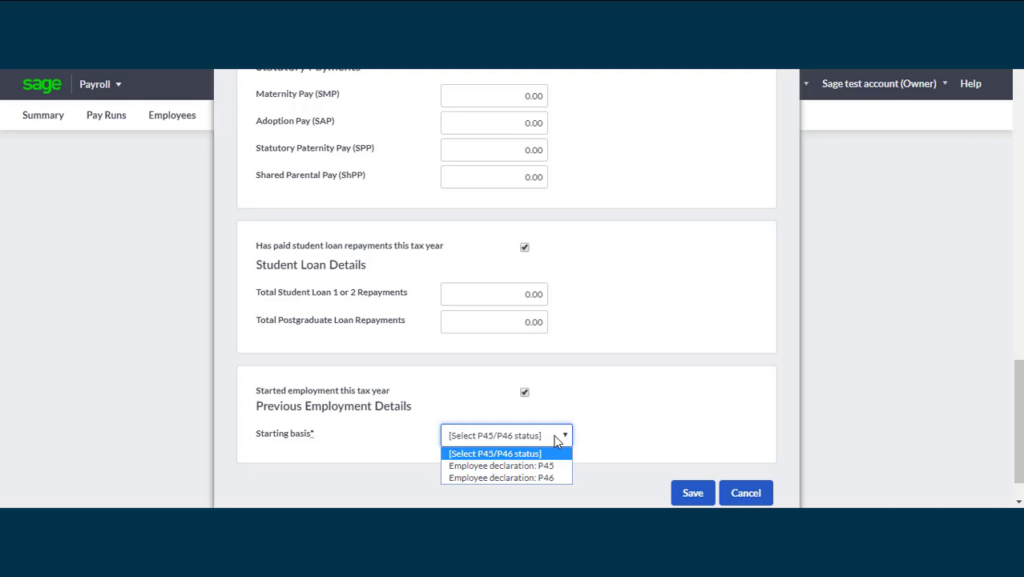
pyautogui.click(501, 477)
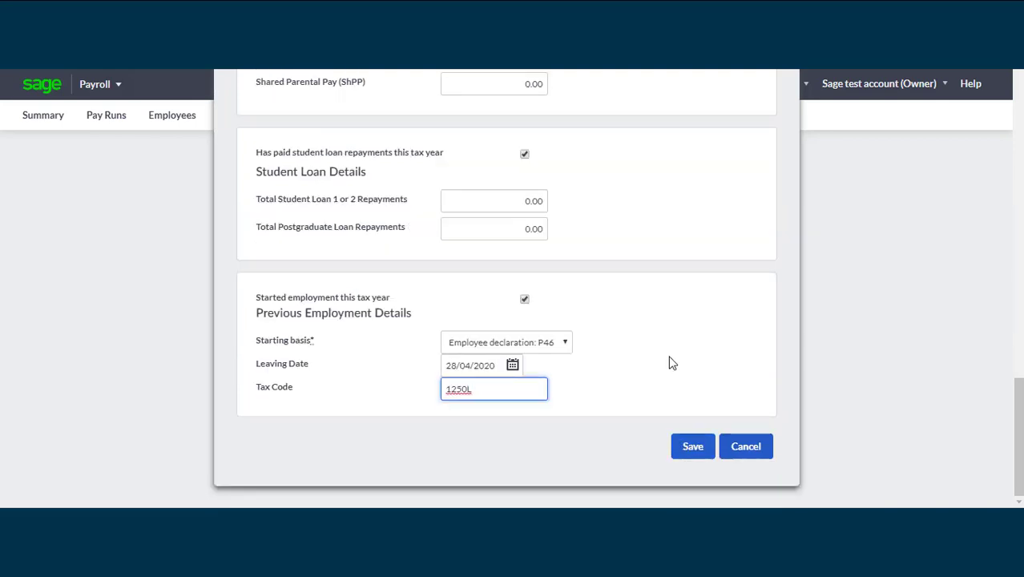
pyautogui.click(695, 449)
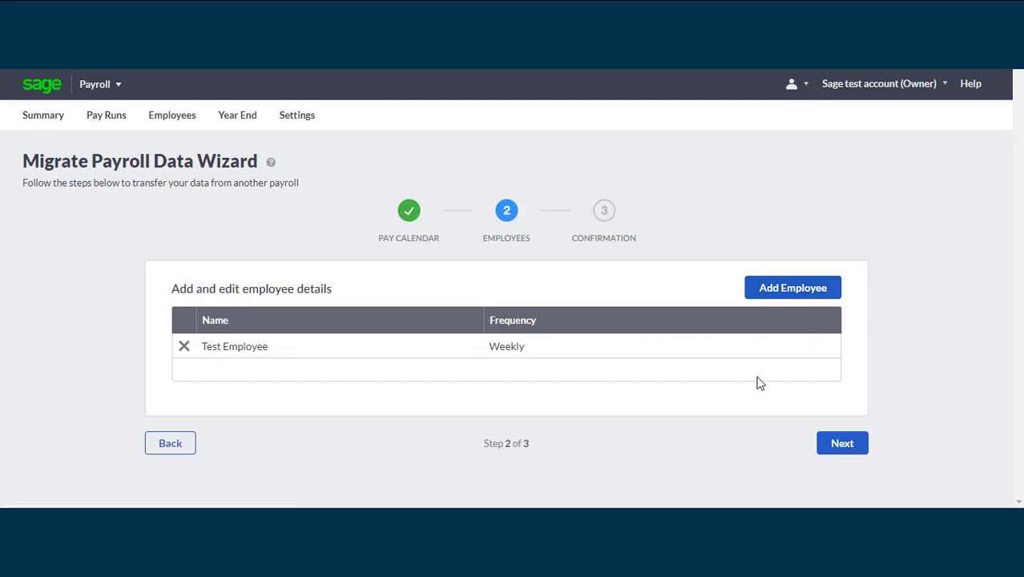
# Proceed from the employee list to the confirmation stage and submit the payroll data migration.
pyautogui.click(858, 453)
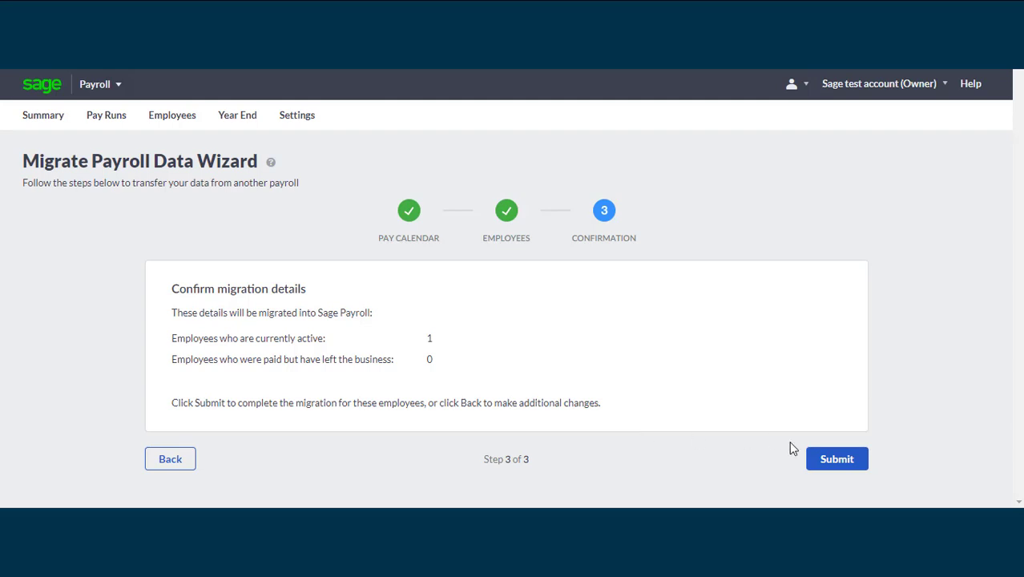
pyautogui.click(837, 459)
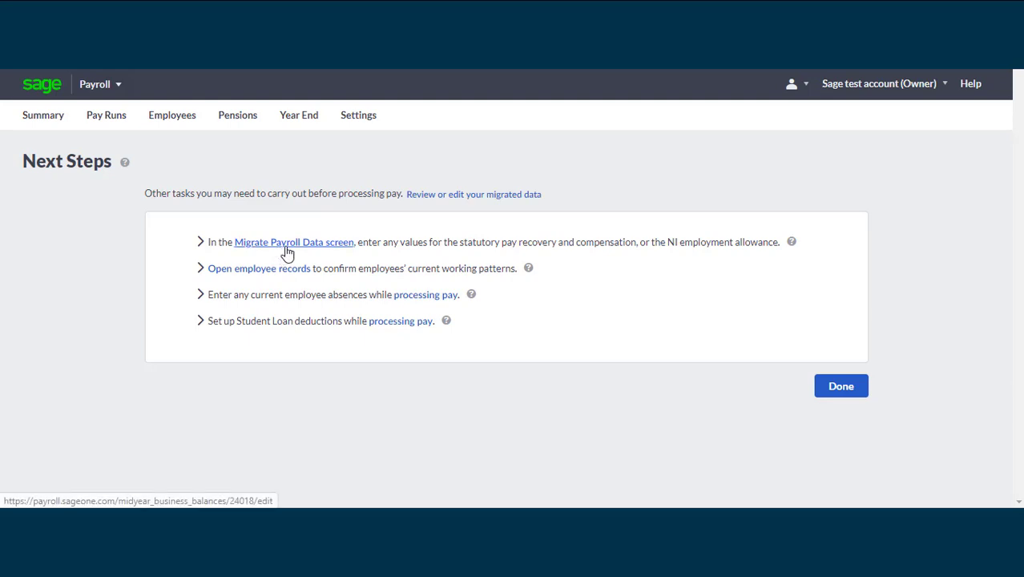
# Open the employer values for the migrated payroll data and review the Small Employer's Relief options and statutory pay fields.
pyautogui.click(287, 243)
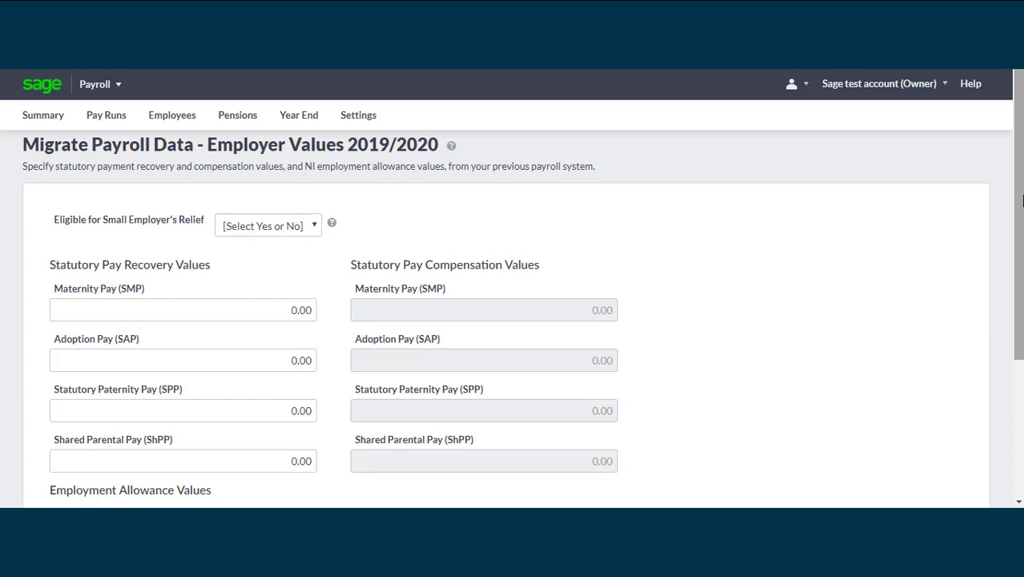
pyautogui.scroll(-1, 1017, 240)
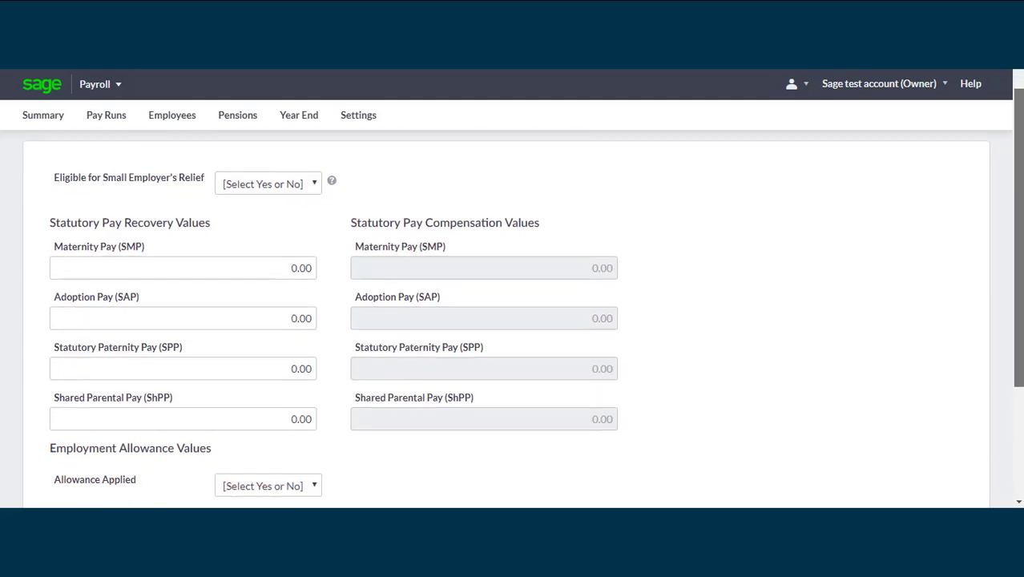
pyautogui.click(308, 183)
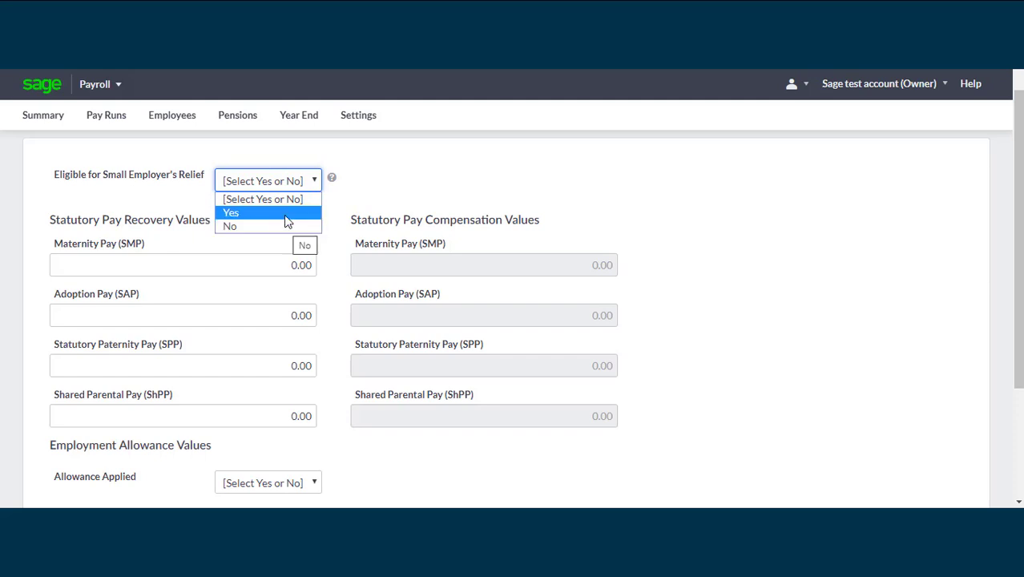
pyautogui.click(515, 202)
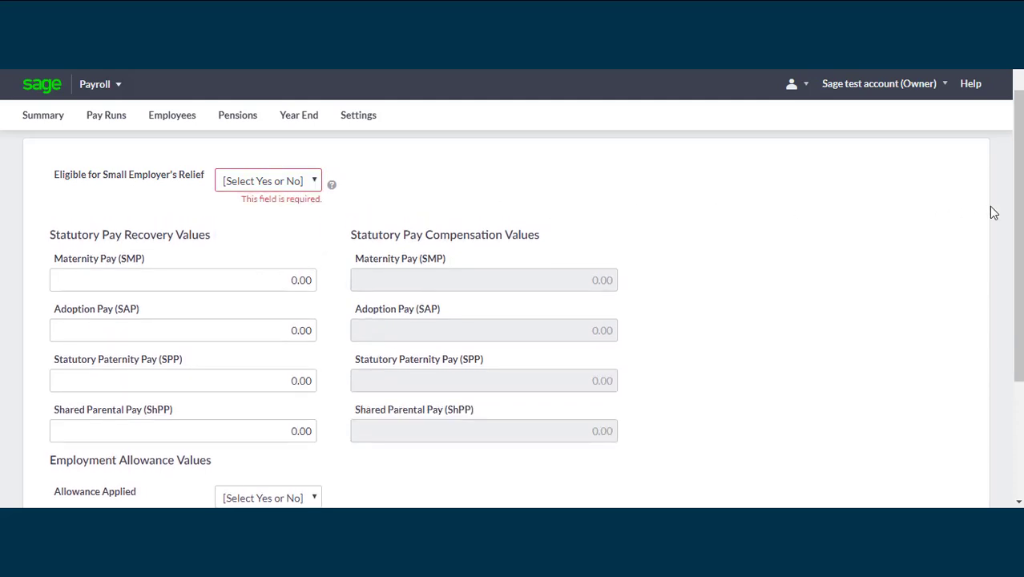
pyautogui.moveTo(1018, 187)
pyautogui.mouseDown()
pyautogui.moveTo(1018, 273)
pyautogui.moveTo(1018, 206)
pyautogui.mouseUp()
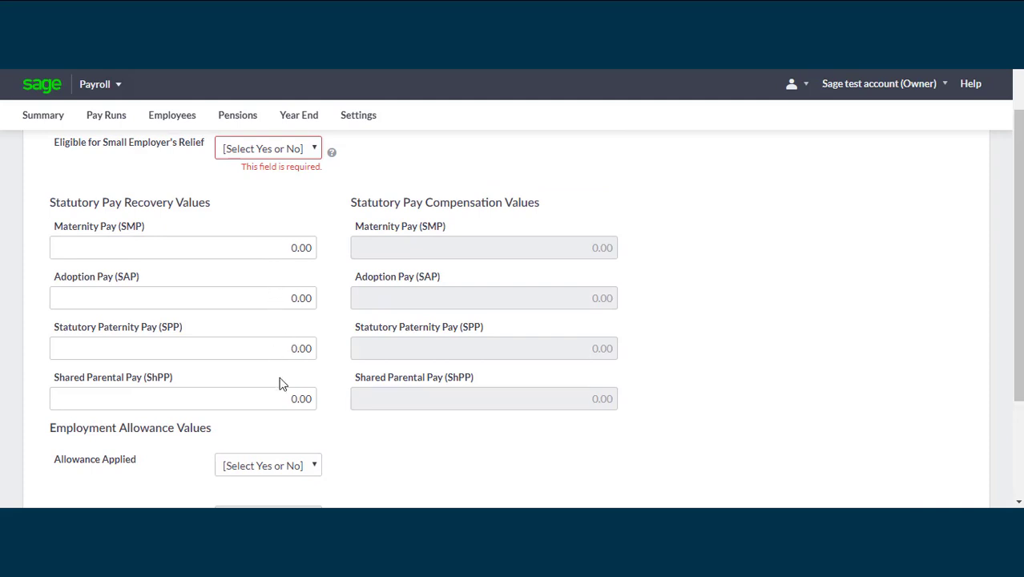
# Set Employment Allowance Applied to Yes and Allowance Applied Mid-Year to No, and save the employer values.
pyautogui.scroll(-3, 336, 338)
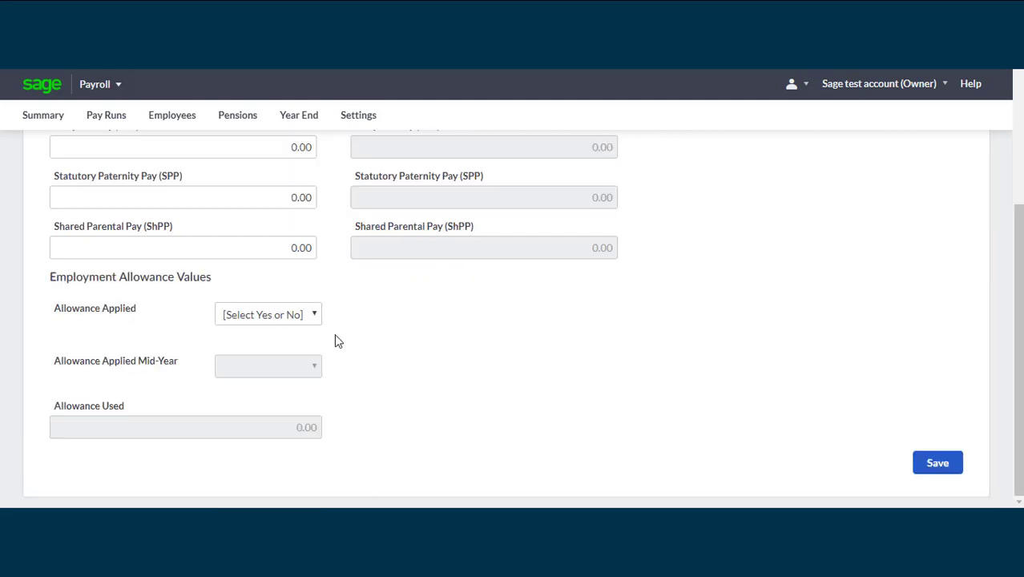
pyautogui.click(299, 314)
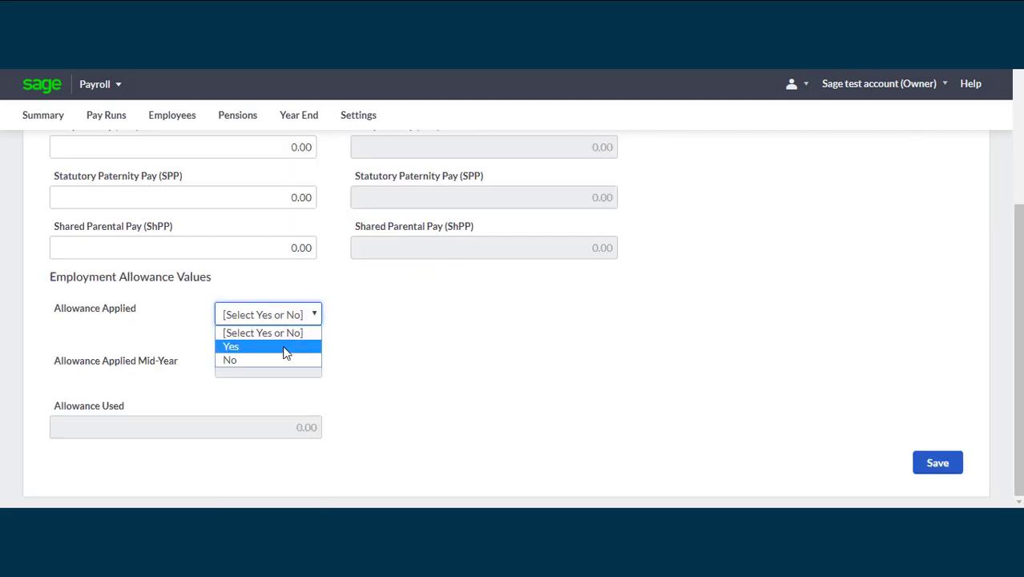
pyautogui.click(286, 349)
pyautogui.click(293, 365)
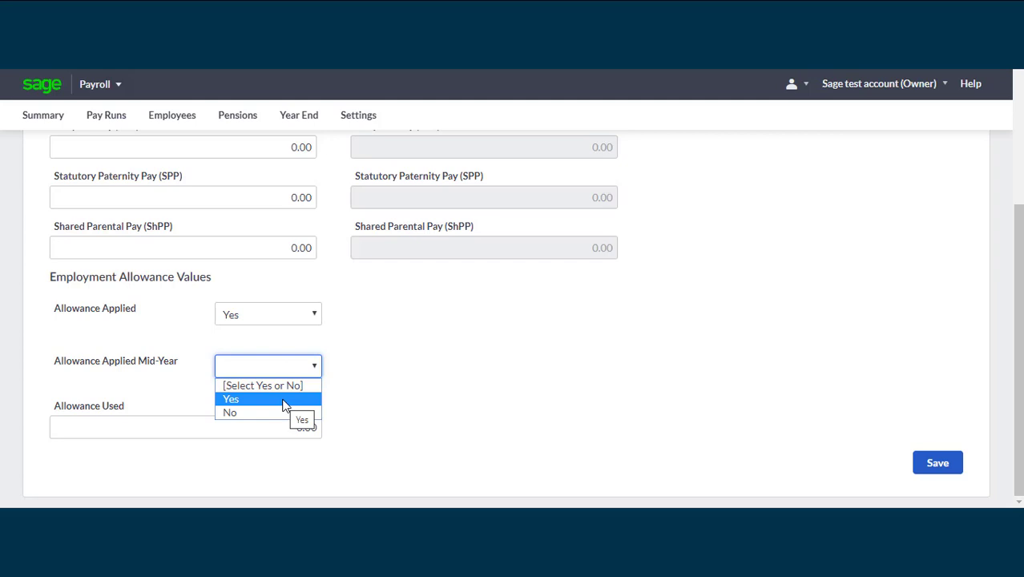
pyautogui.click(241, 413)
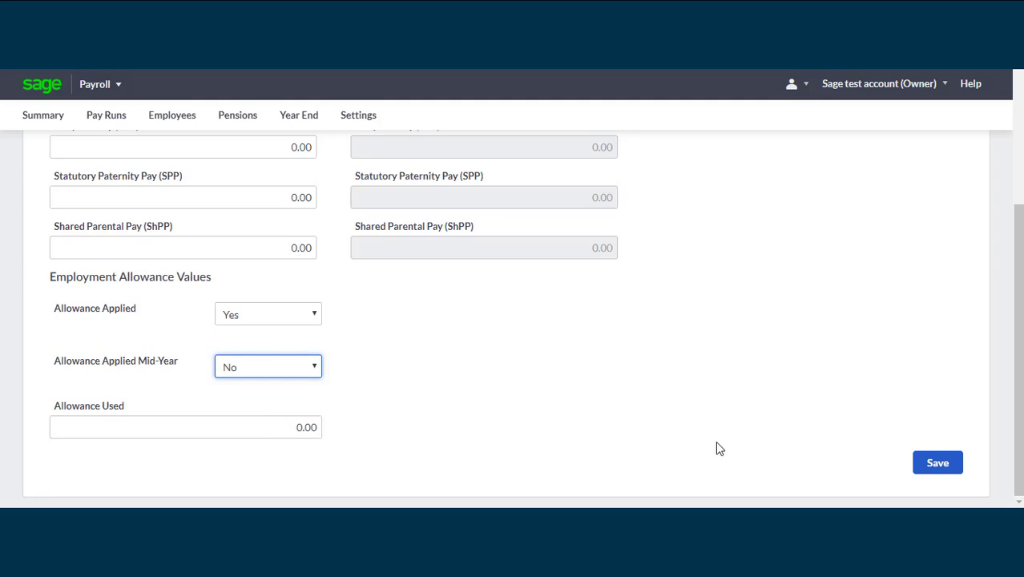
pyautogui.click(943, 470)
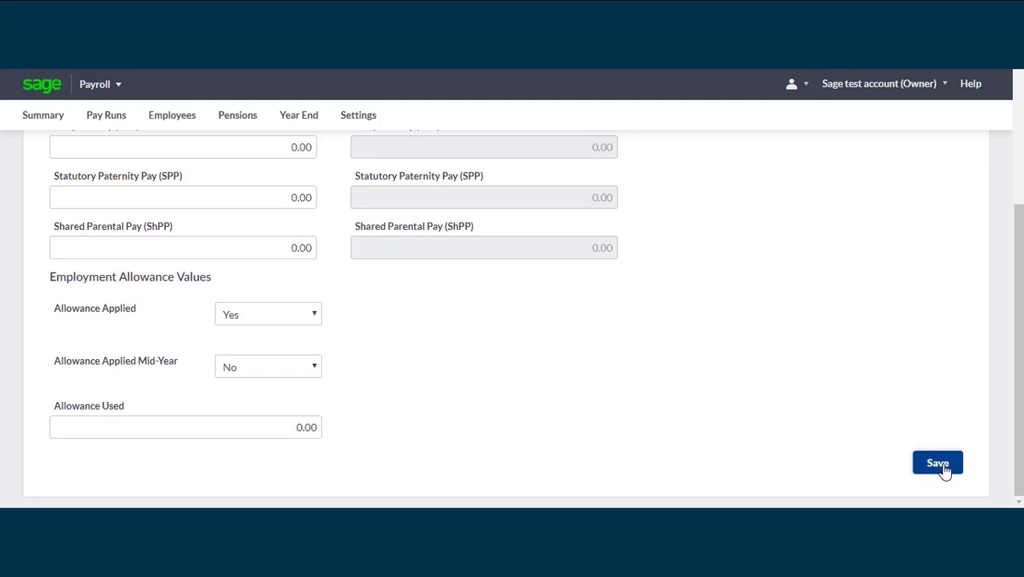
pyautogui.scroll(-1, 1015, 269)
pyautogui.scroll(1, 1015, 277)
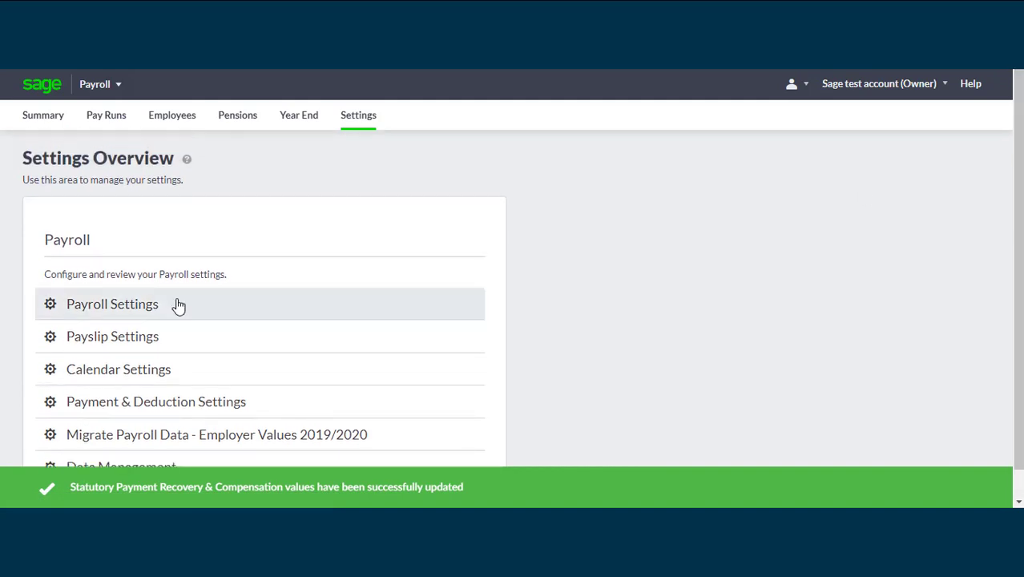
# Return to the migration's next steps from the Payroll Summary and open the migrated employee's working pattern.
pyautogui.click(44, 120)
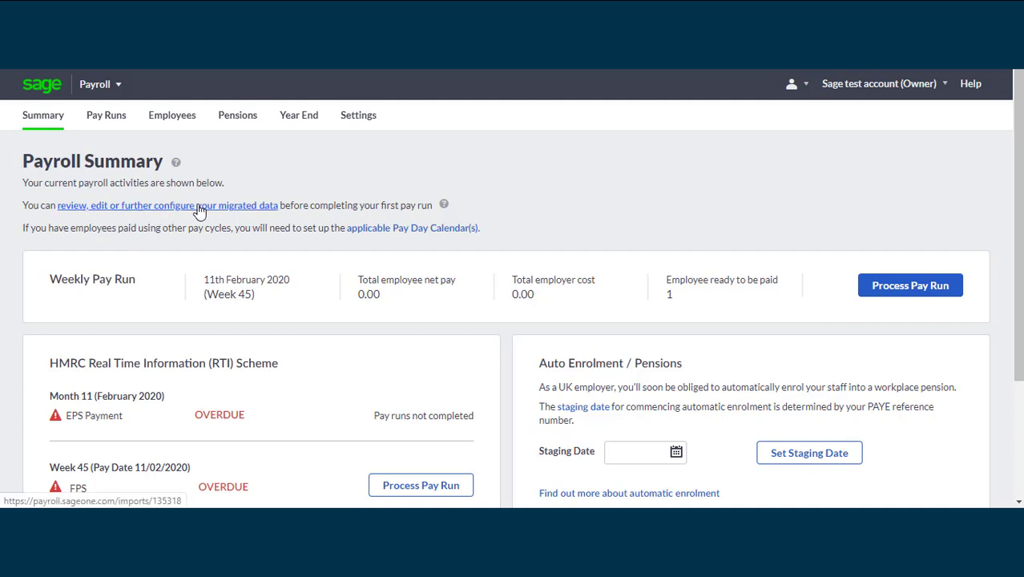
pyautogui.click(158, 210)
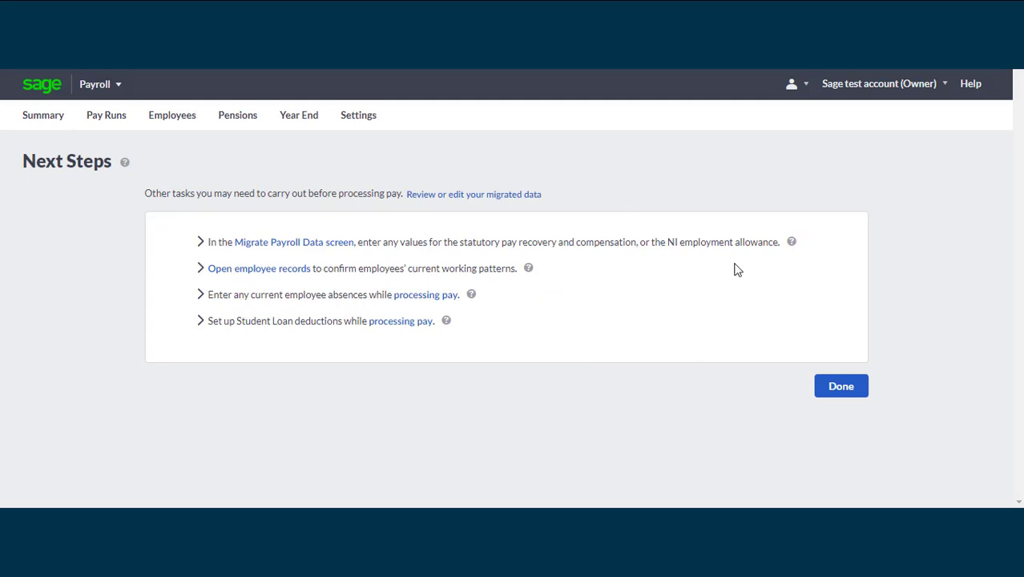
pyautogui.click(262, 269)
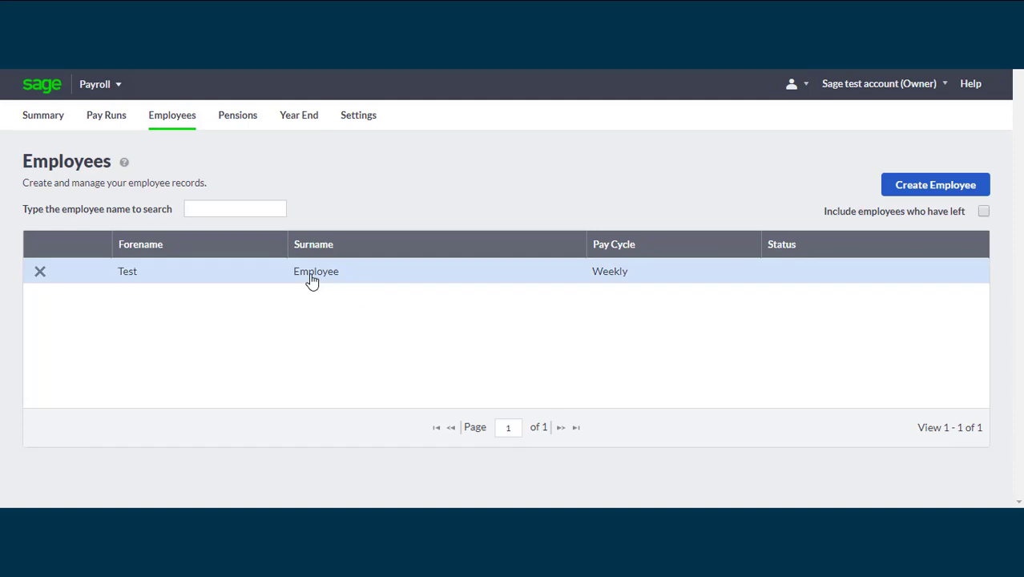
pyautogui.click(313, 281)
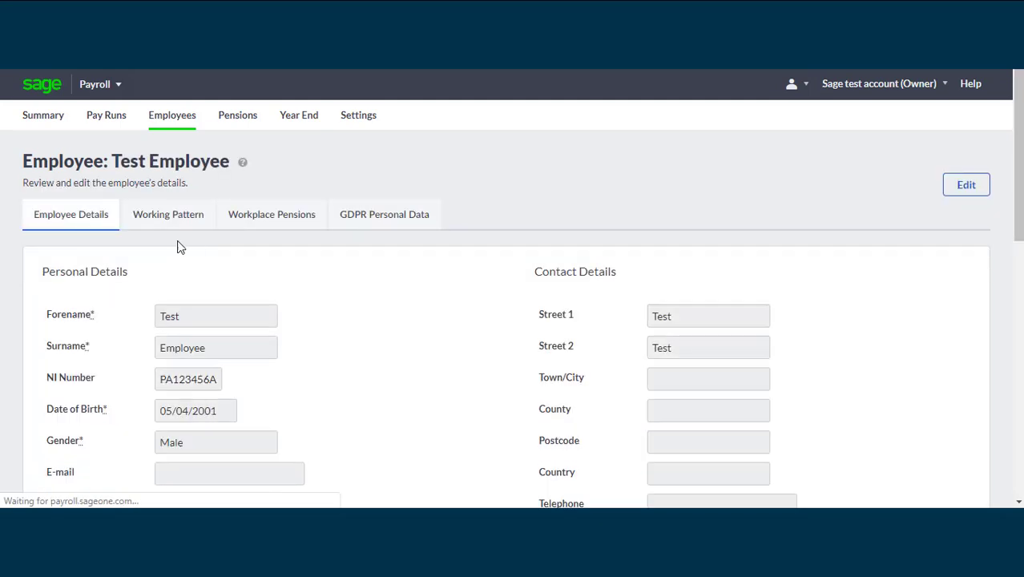
pyautogui.click(159, 221)
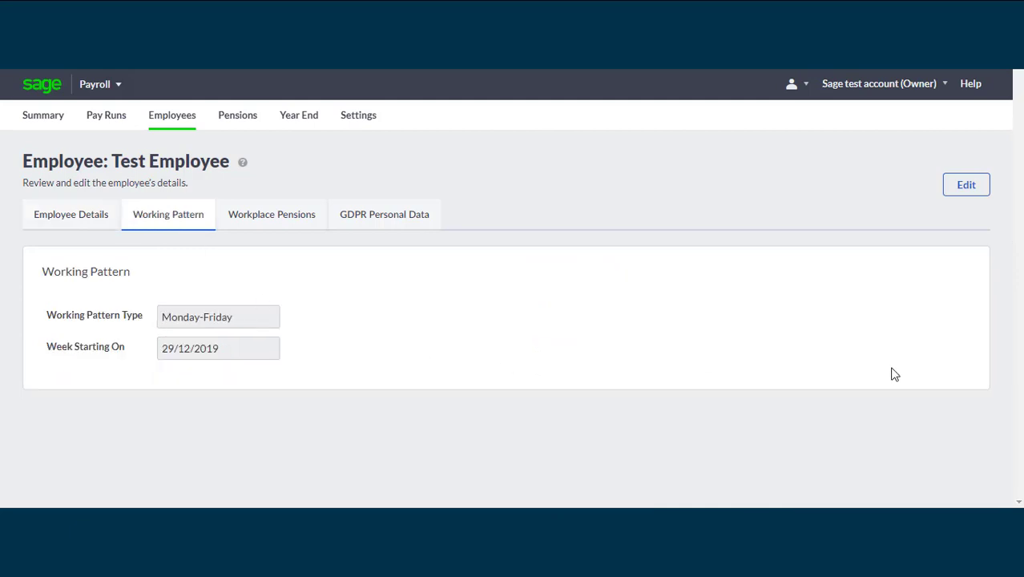
# Set the employee's working pattern to Custom 1 Week with Monday and Tuesday as the Week 1 working days, and save it.
pyautogui.click(967, 186)
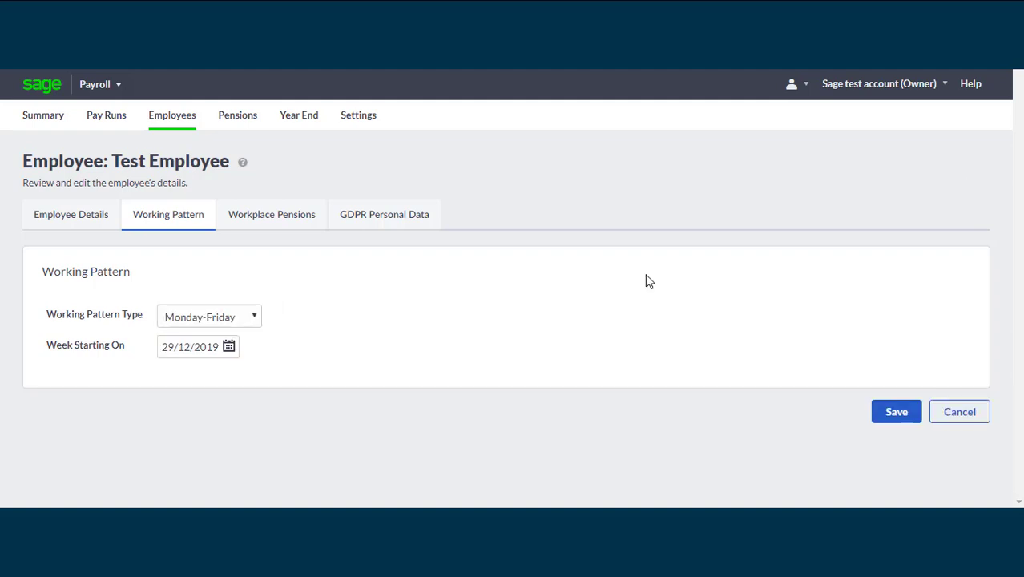
pyautogui.click(253, 317)
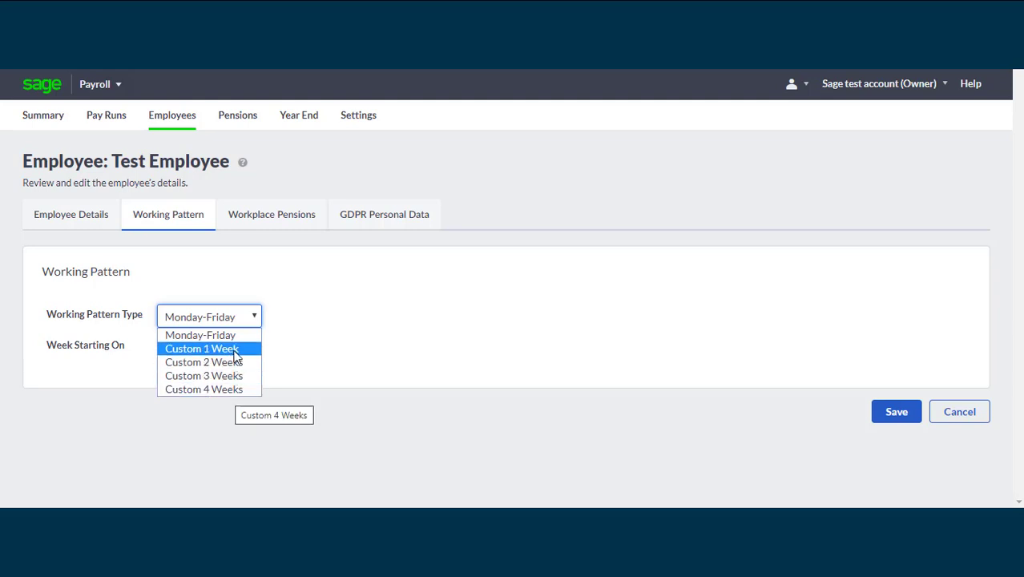
pyautogui.click(237, 349)
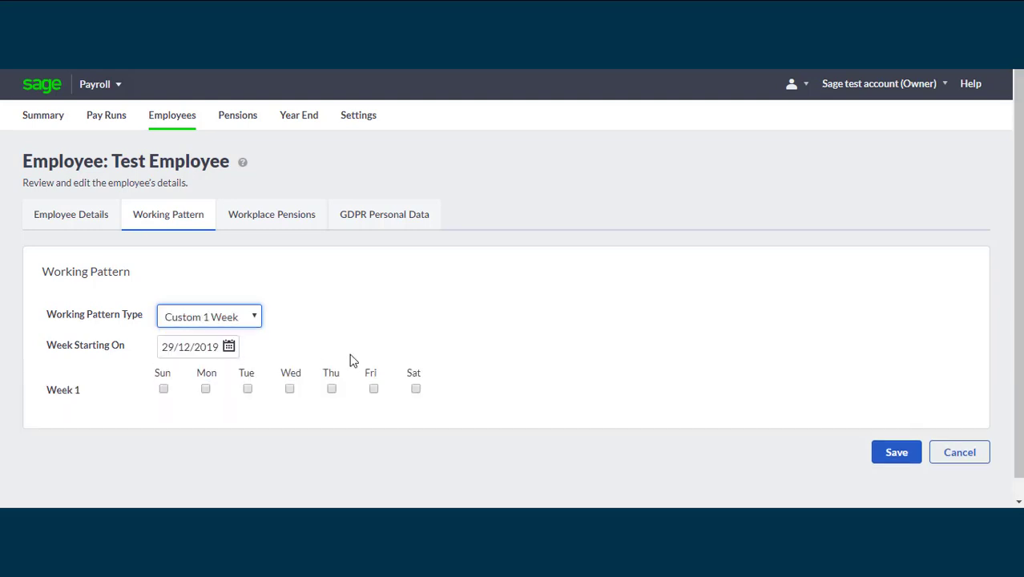
pyautogui.click(205, 392)
pyautogui.click(206, 392)
pyautogui.click(249, 390)
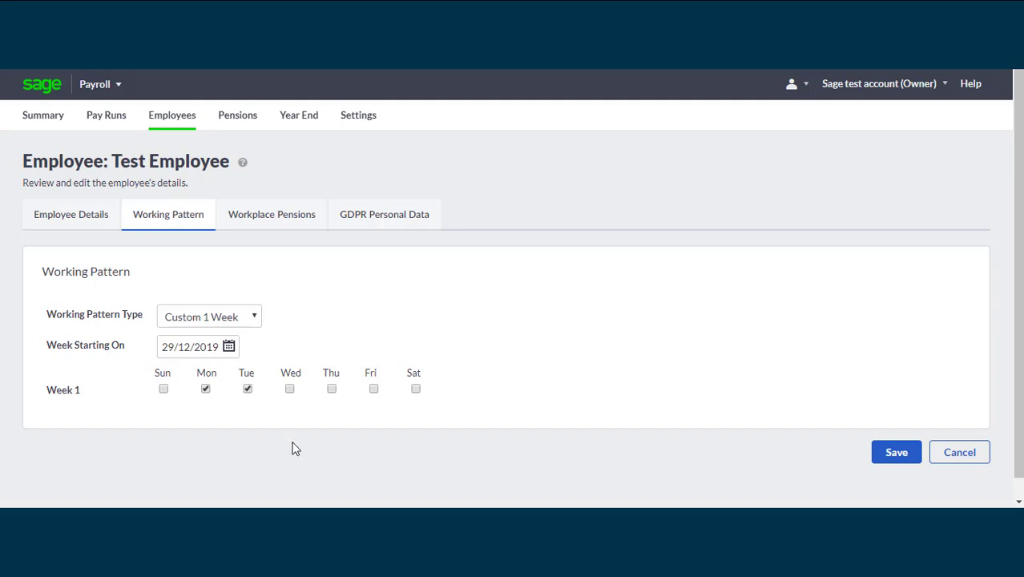
pyautogui.click(897, 453)
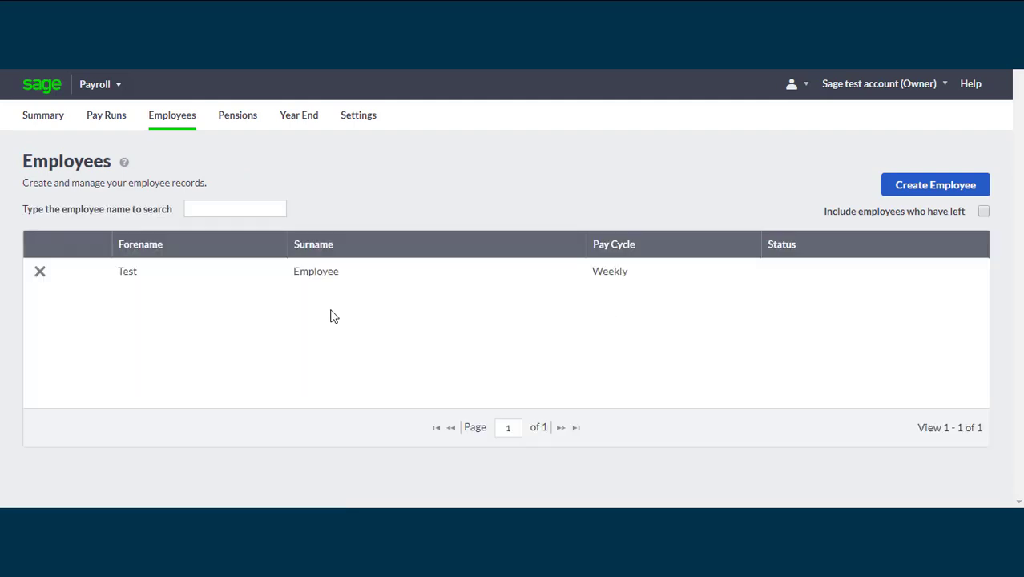
# Review the migrated data's P32 reporting details and employee pay days through the migration's next steps, and finish by returning to the Payroll Summary.
pyautogui.click(45, 116)
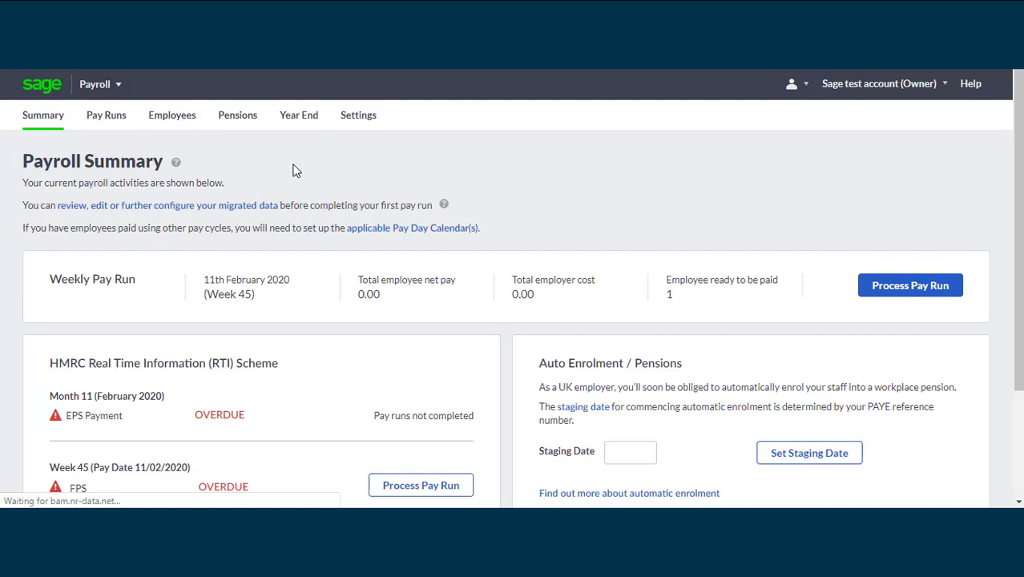
pyautogui.click(189, 210)
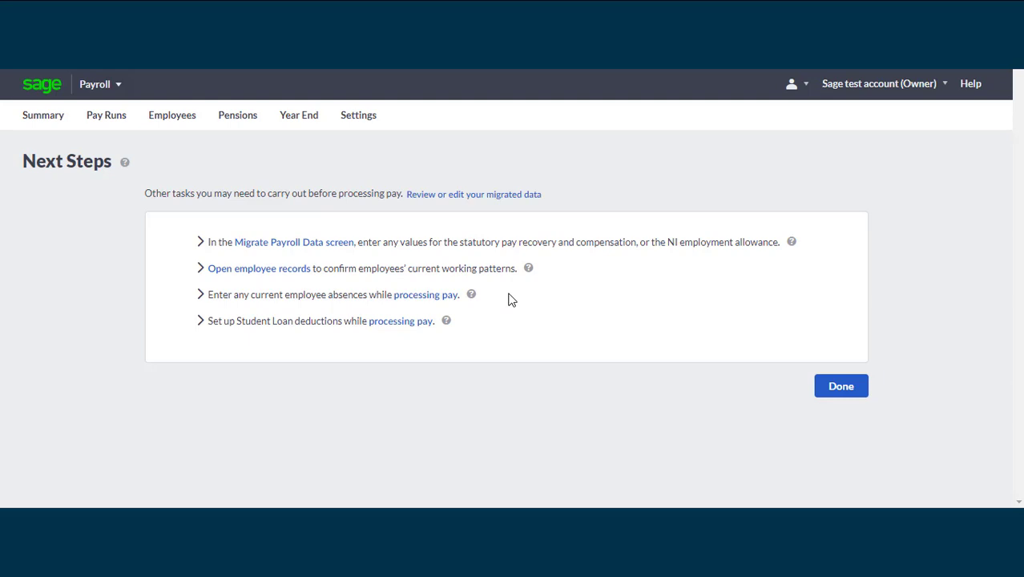
pyautogui.click(478, 195)
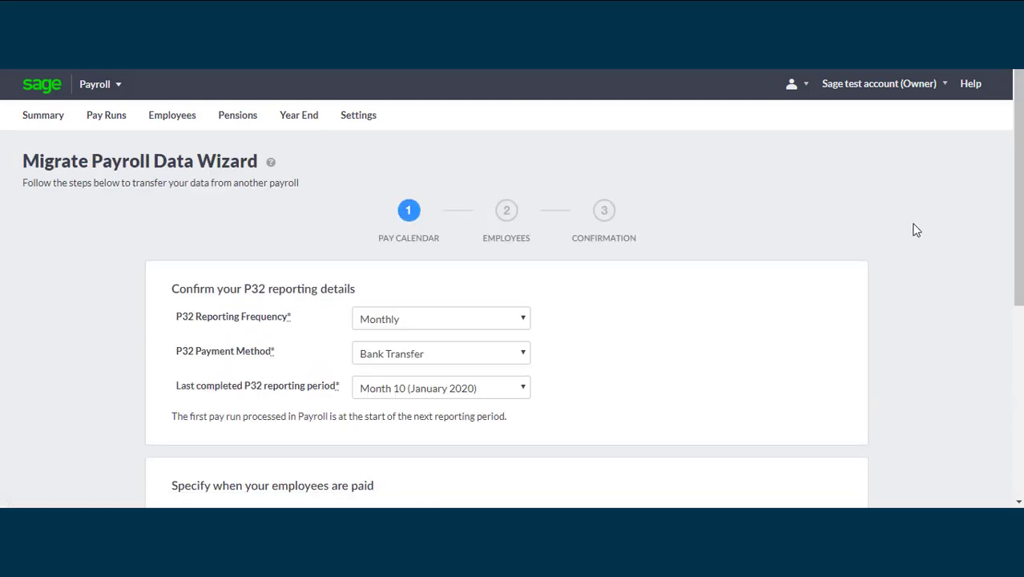
pyautogui.scroll(-4, 1016, 286)
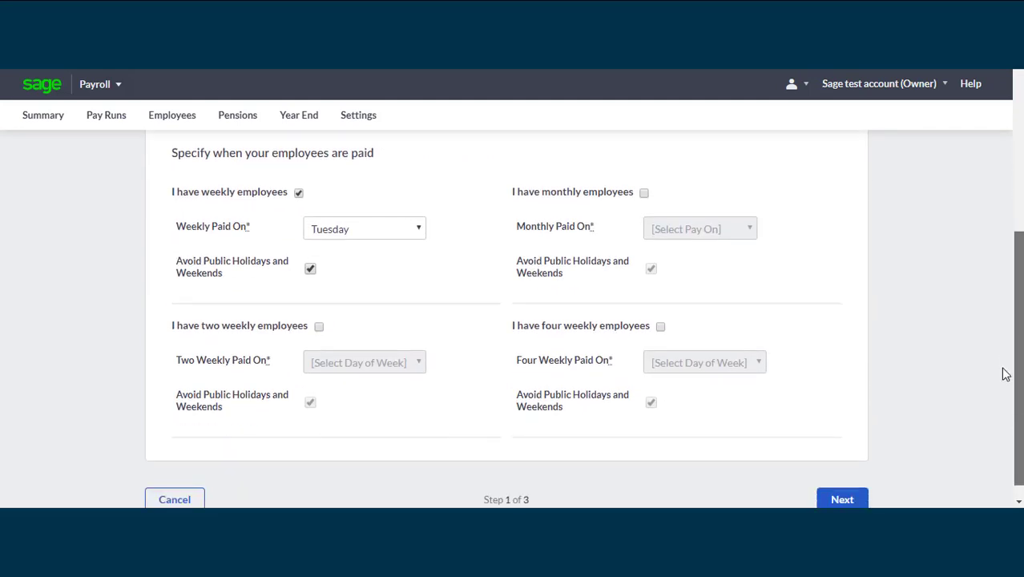
pyautogui.scroll(5, 1006, 374)
pyautogui.moveTo(1022, 187); pyautogui.dragTo(1004, 416)
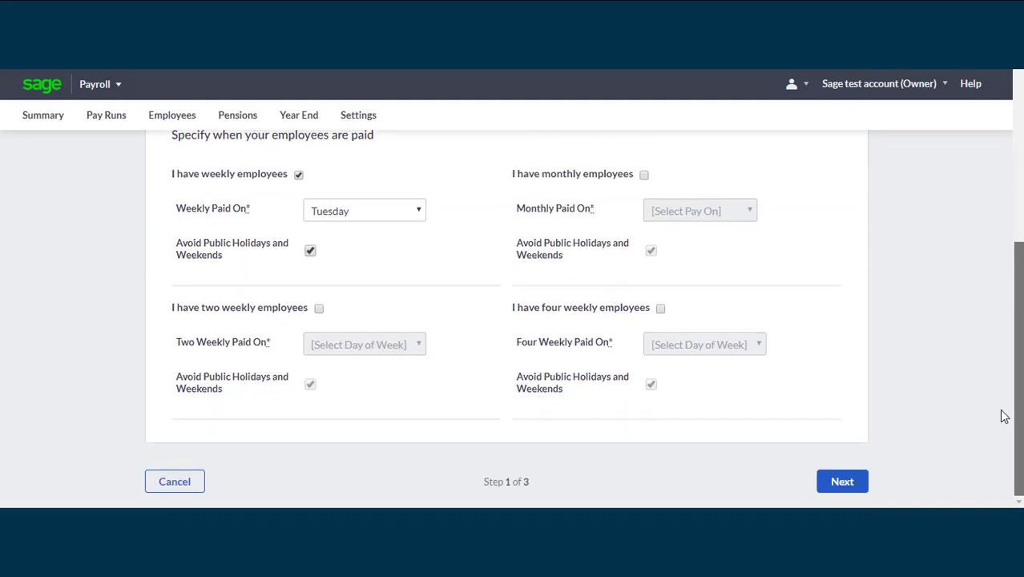
pyautogui.click(849, 487)
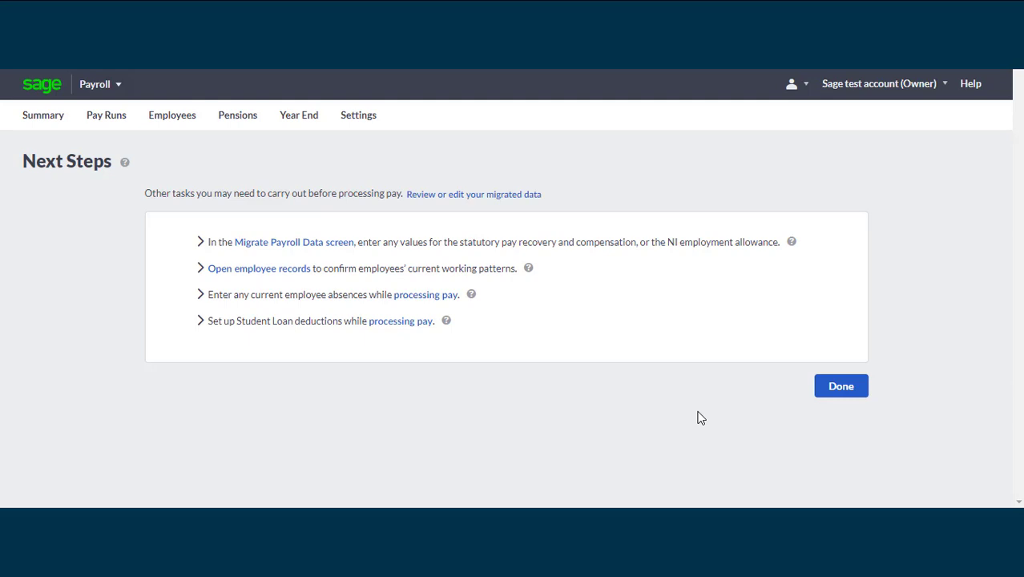
pyautogui.click(842, 393)
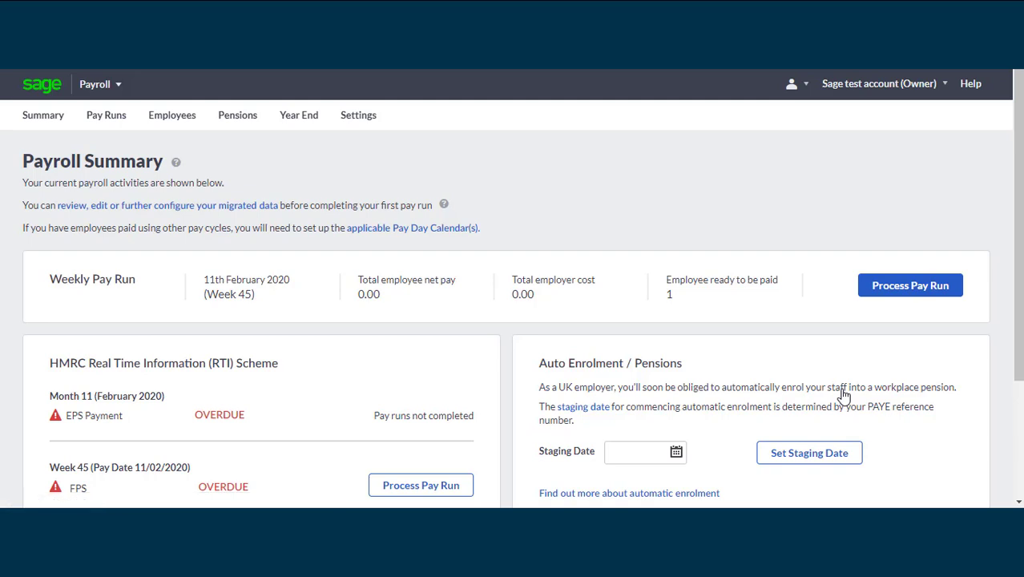
# Look over the Payroll Summary's RTI and auto enrolment sections, and open the Payroll Settings.
pyautogui.moveTo(1015, 293); pyautogui.dragTo(1016, 342)
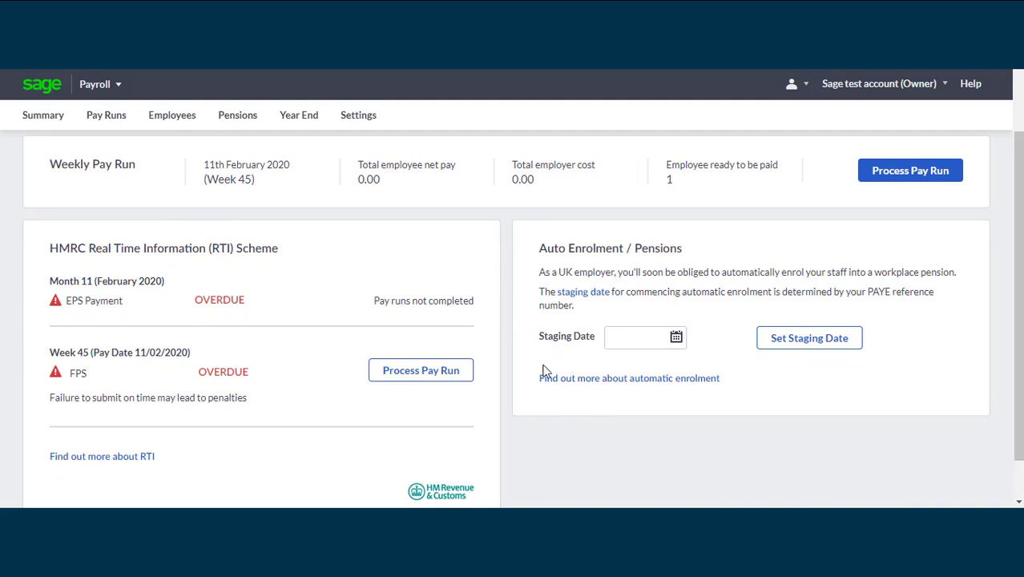
pyautogui.moveTo(1021, 275); pyautogui.dragTo(1021, 195)
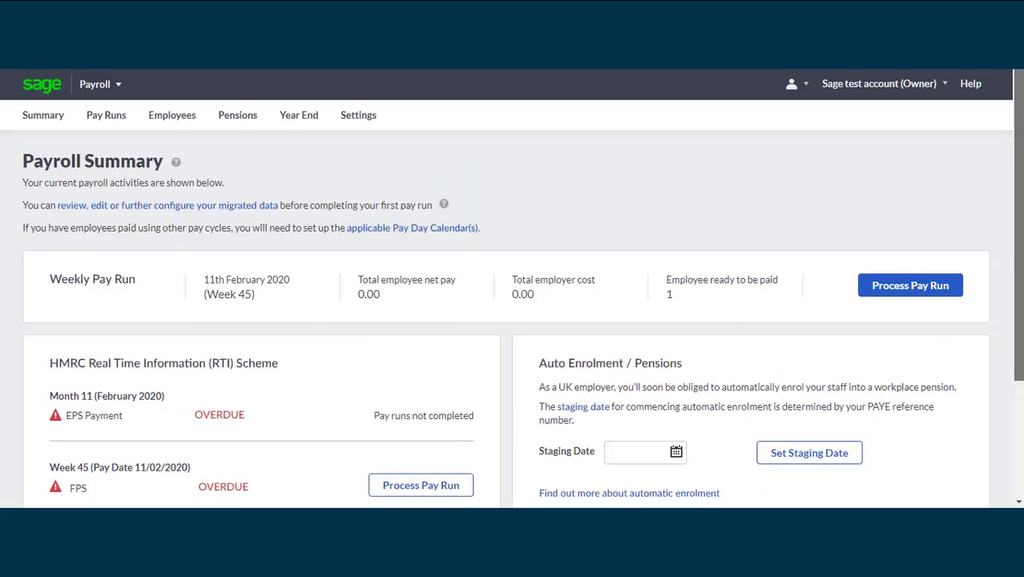
pyautogui.click(371, 118)
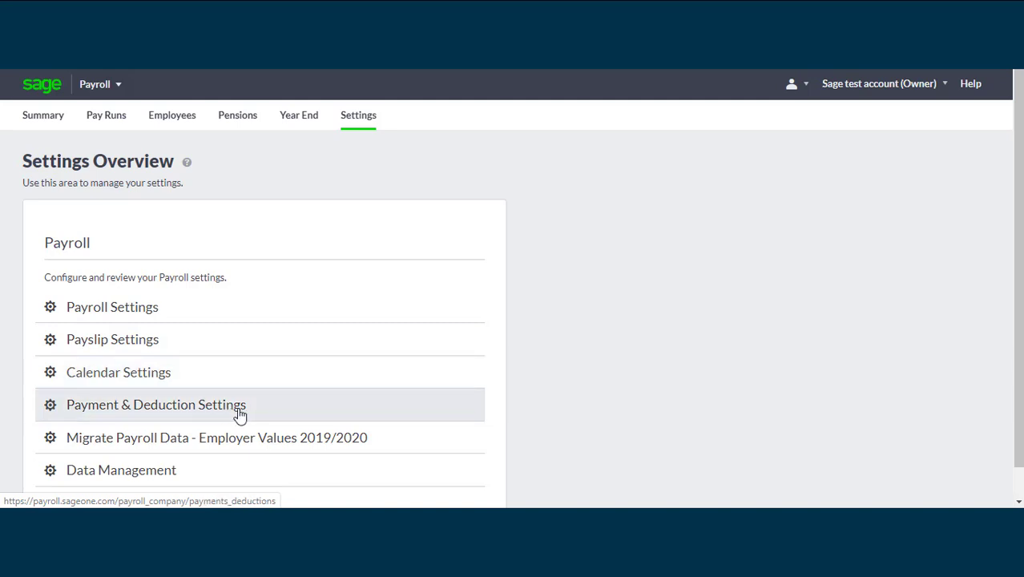
pyautogui.click(152, 319)
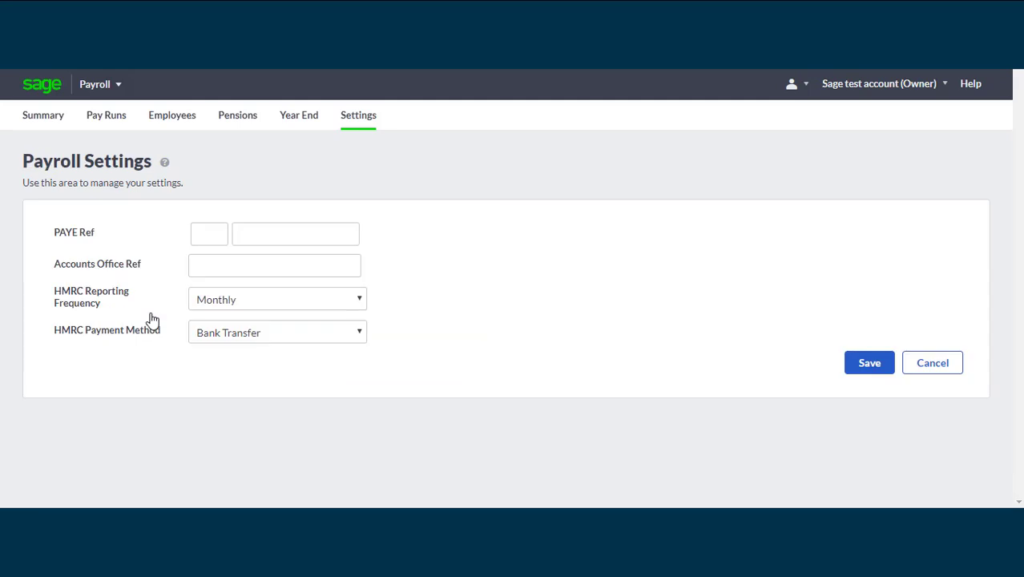